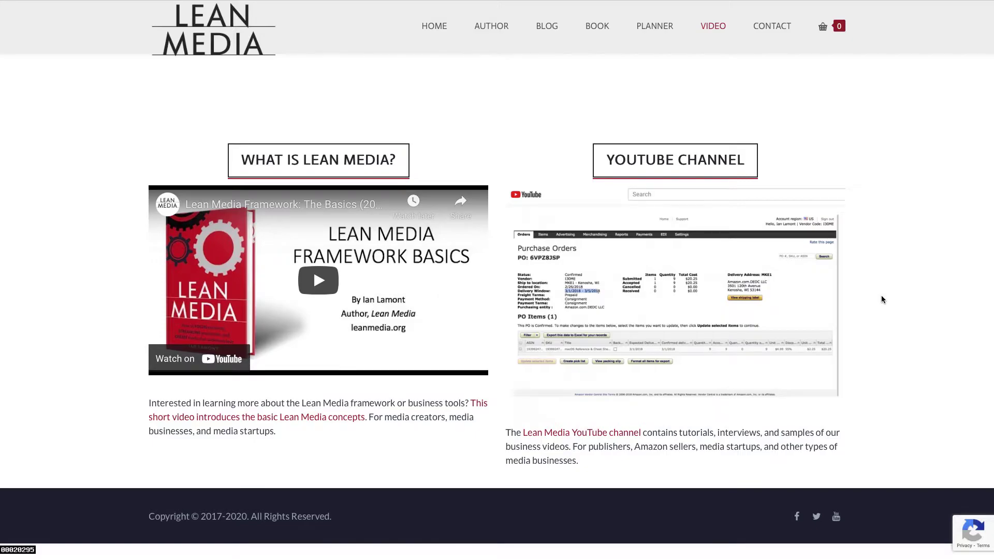
From Advertising > Promotions, create a new Social Media Promo Code promotion.
{"action": "key", "text": "super+Tab"}
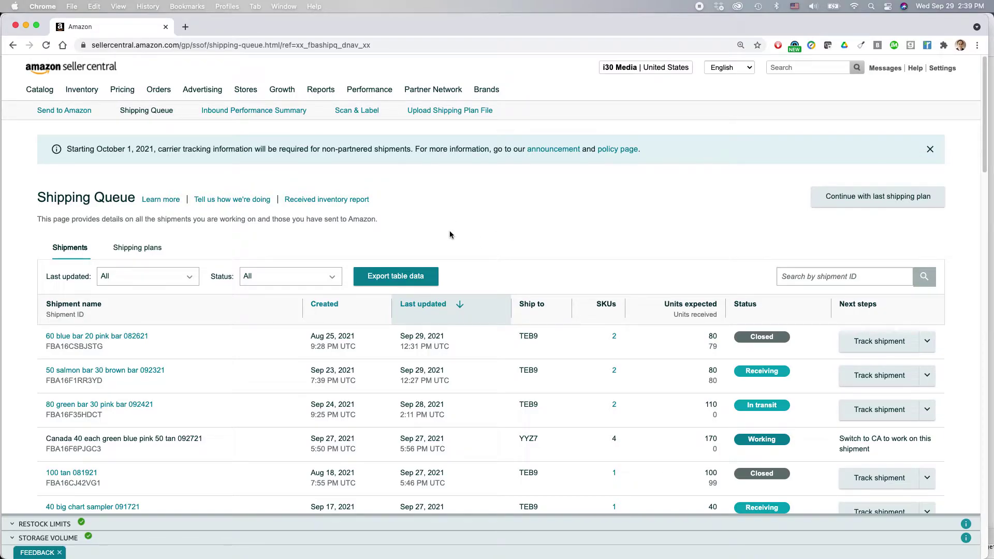
{"action": "mouse_move", "coordinate": [113, 86]}
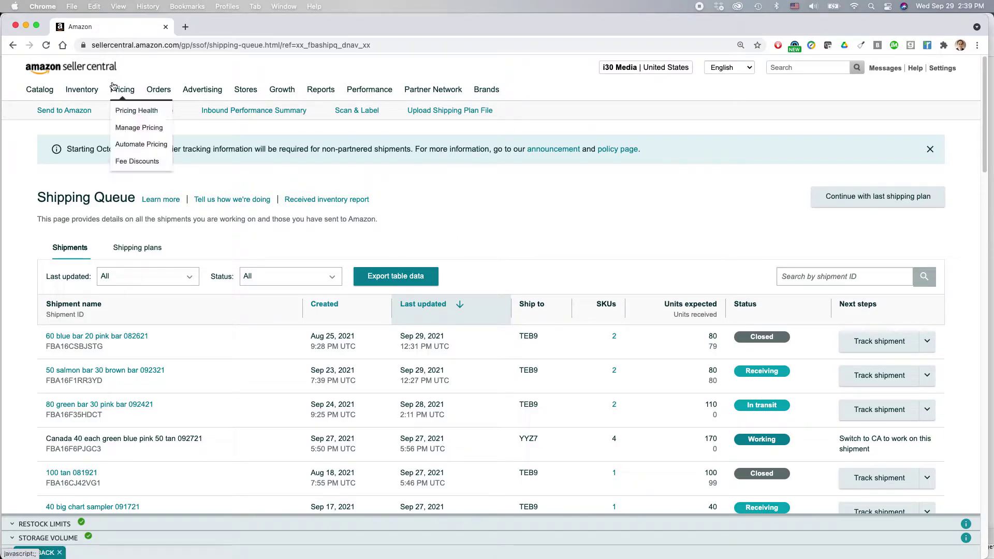
{"action": "key", "text": "super+equal"}
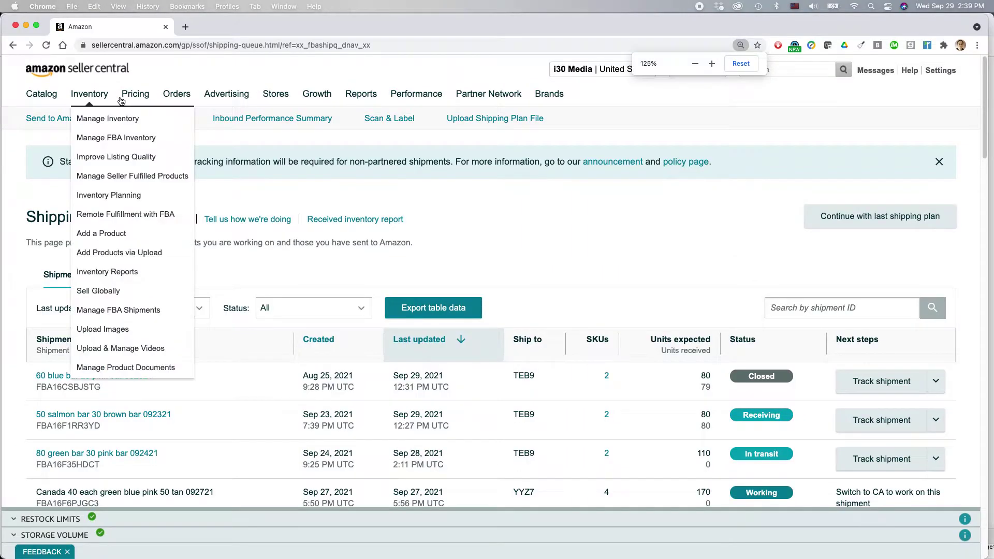
{"action": "mouse_move", "coordinate": [241, 99]}
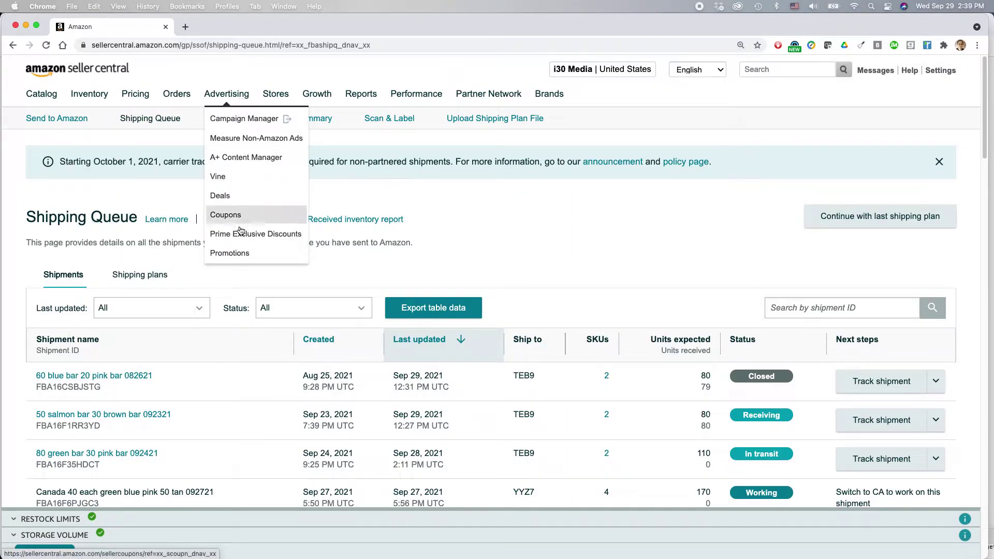
{"action": "left_click", "coordinate": [230, 253]}
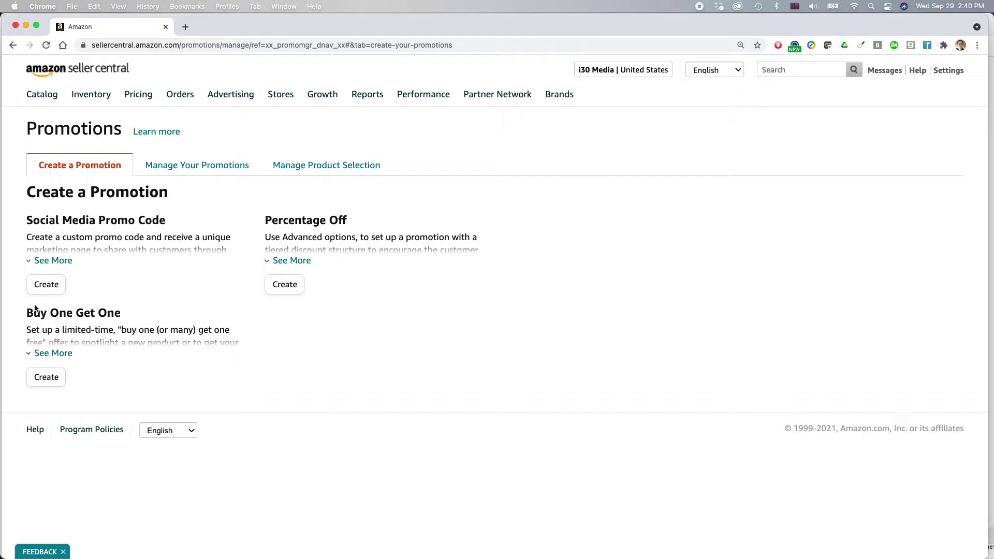
{"action": "left_click", "coordinate": [48, 286]}
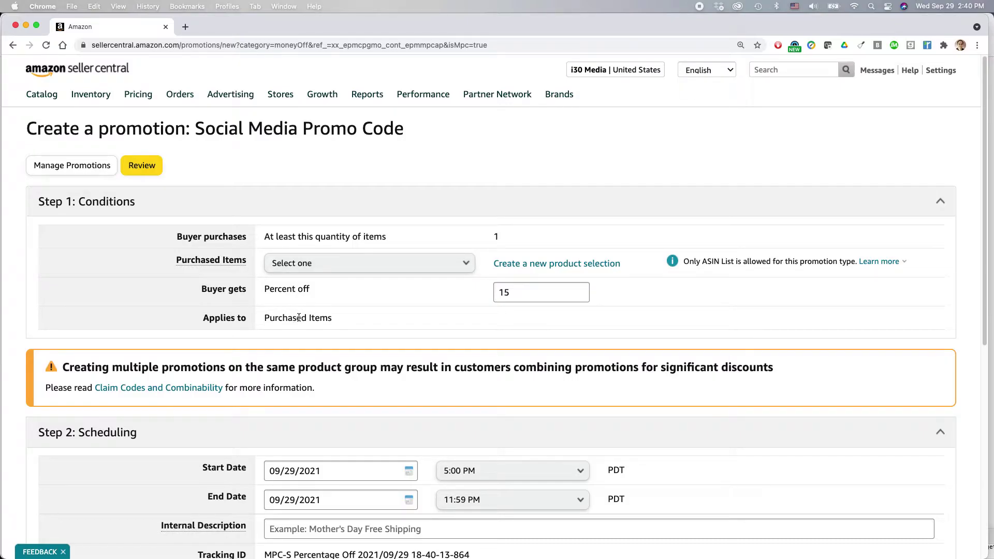
Open the Purchased Items 'Select one' dropdown of saved product selections.
{"action": "left_click_drag", "start_coordinate": [684, 263], "coordinate": [851, 267]}
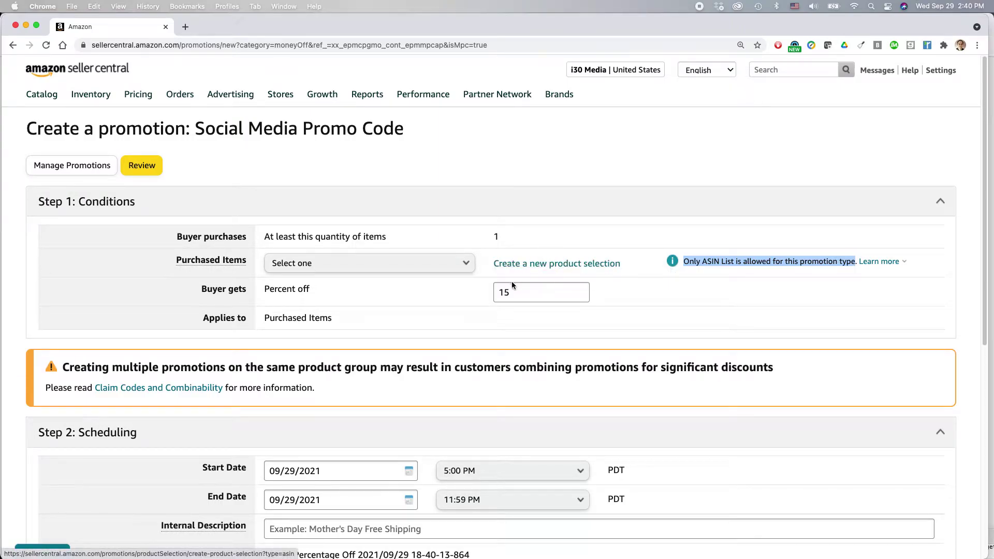
{"action": "left_click", "coordinate": [467, 265]}
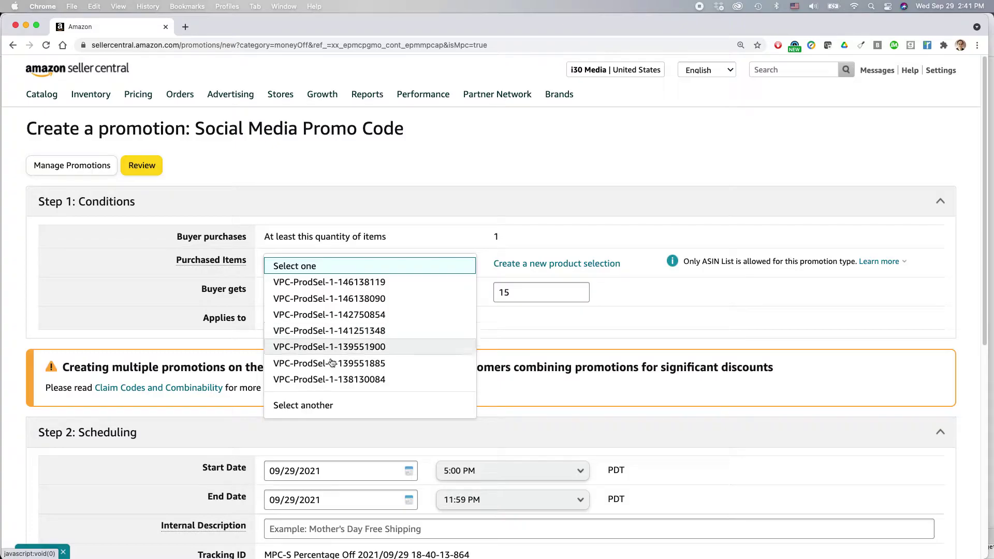
Through 'Select another', set Purchased Items to the EasyGenie_purple product selection.
{"action": "left_click", "coordinate": [313, 405]}
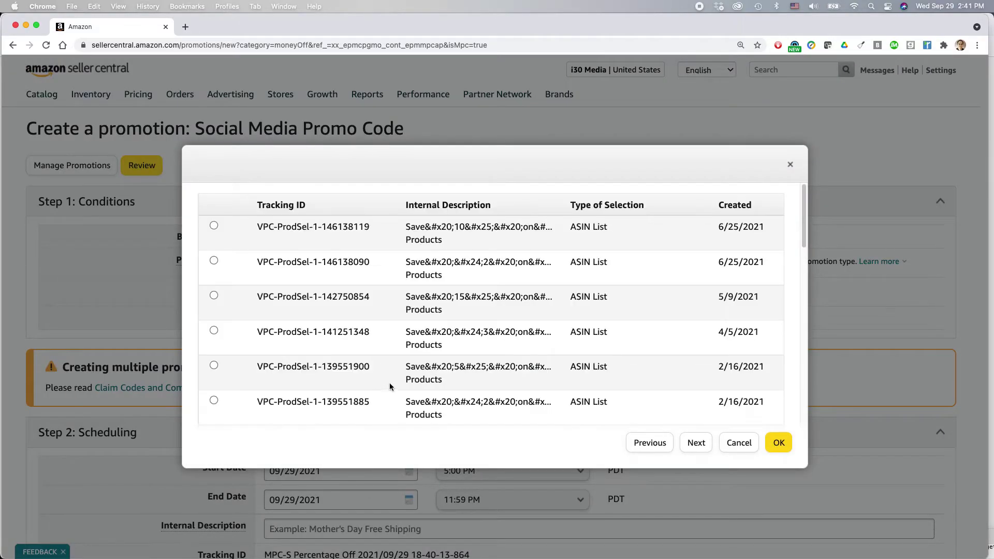
{"action": "scroll", "coordinate": [593, 328], "scroll_direction": "down", "scroll_amount": 3}
{"action": "scroll", "coordinate": [593, 328], "scroll_direction": "up", "scroll_amount": 4}
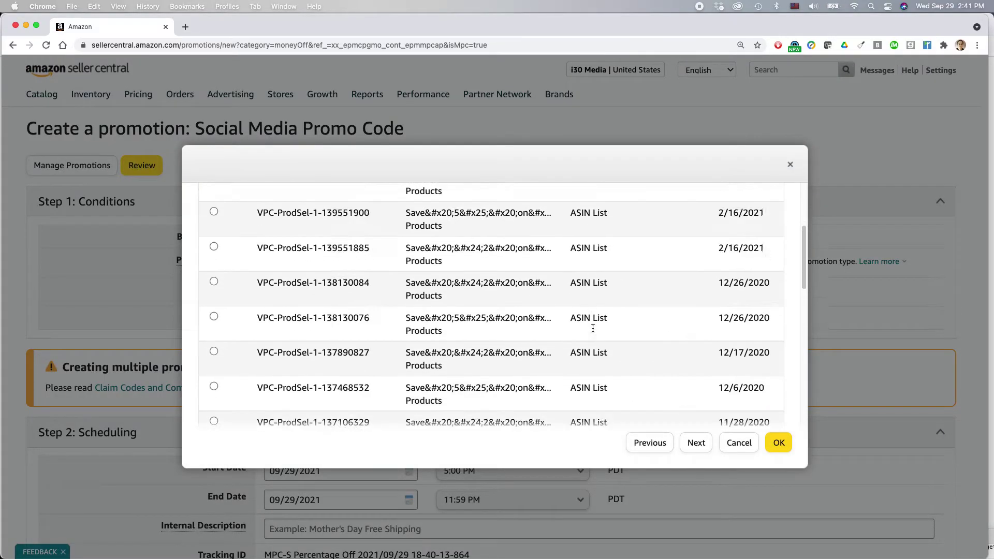
{"action": "left_click", "coordinate": [697, 443]}
{"action": "left_click", "coordinate": [697, 444]}
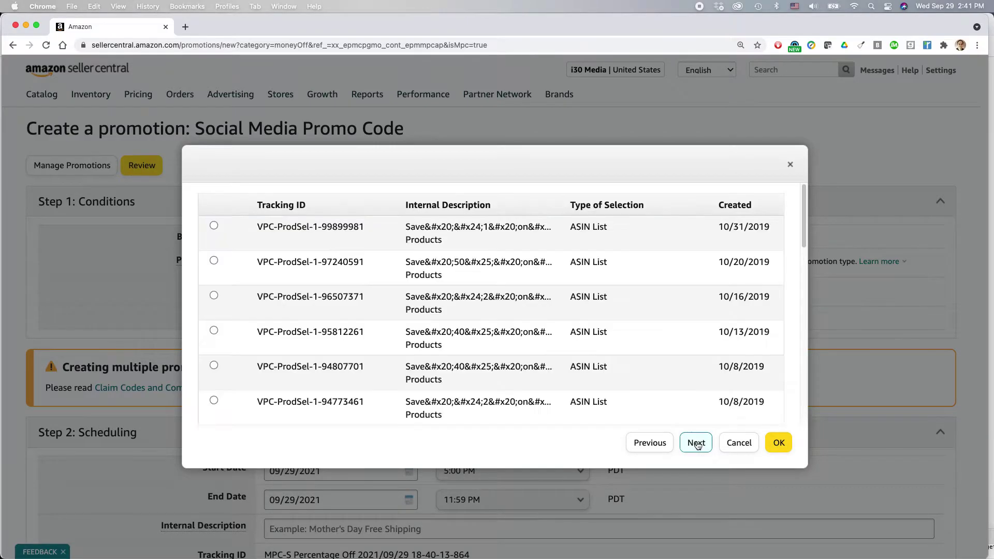
{"action": "left_click", "coordinate": [697, 444]}
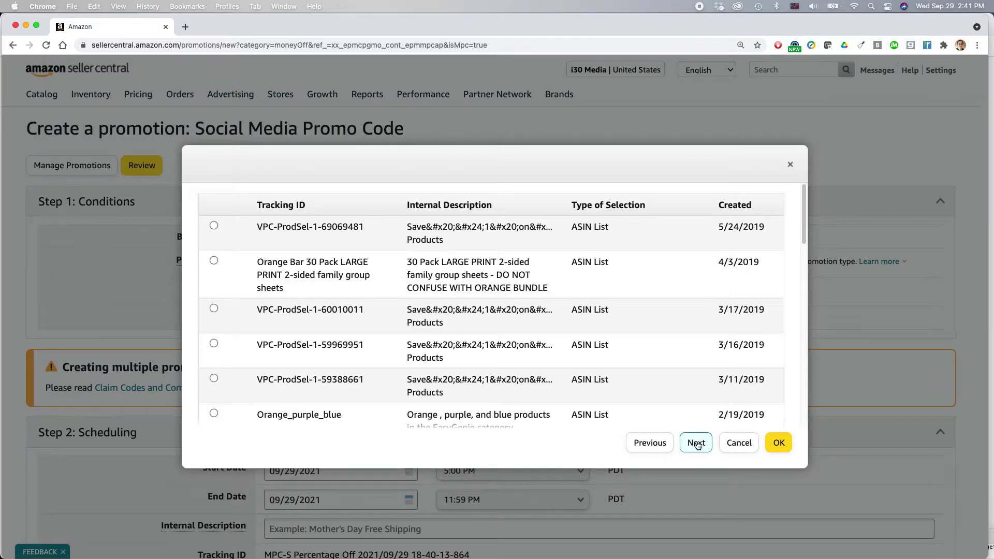
{"action": "left_click", "coordinate": [696, 444]}
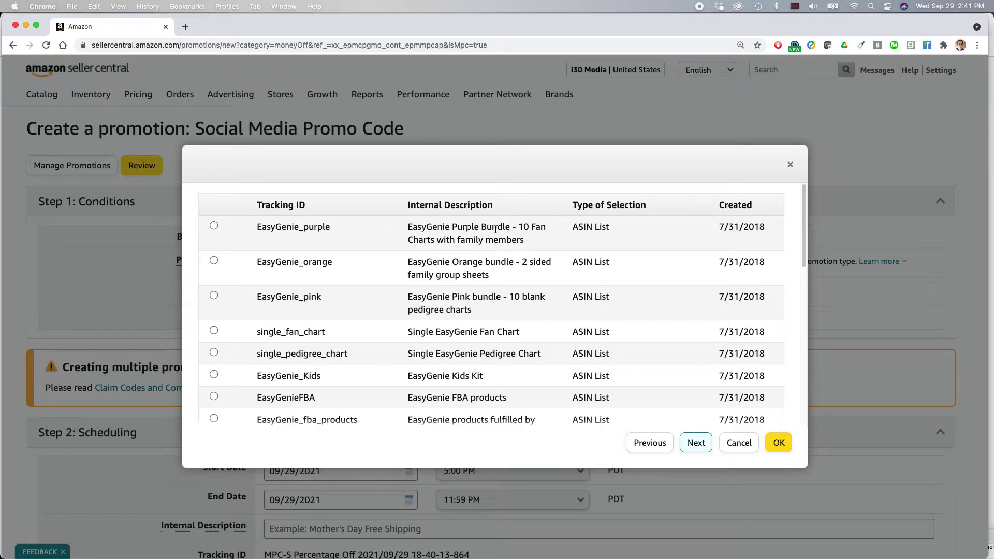
{"action": "left_click", "coordinate": [214, 226]}
{"action": "left_click", "coordinate": [788, 442]}
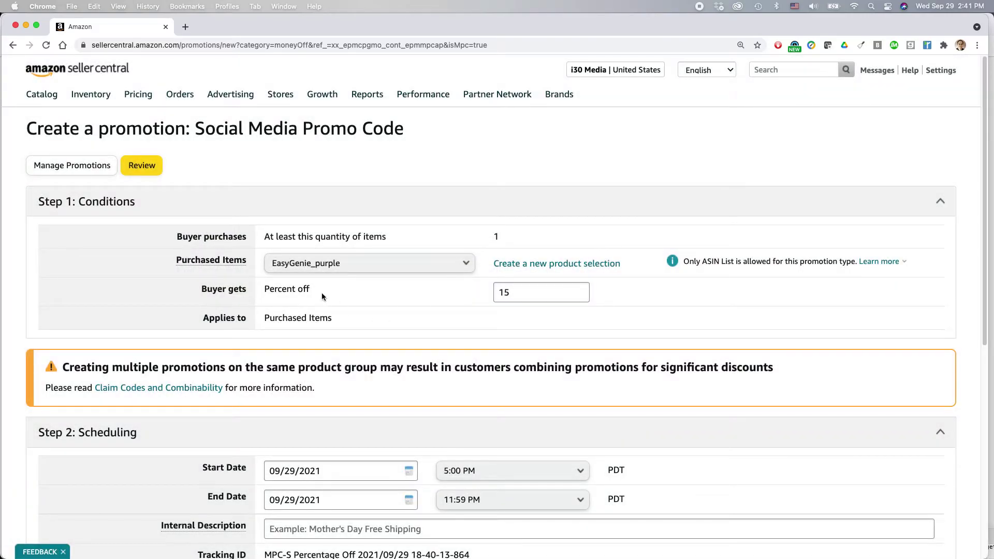
Change the Percent off value from 15 to 10.
{"action": "left_click_drag", "start_coordinate": [505, 293], "coordinate": [550, 293]}
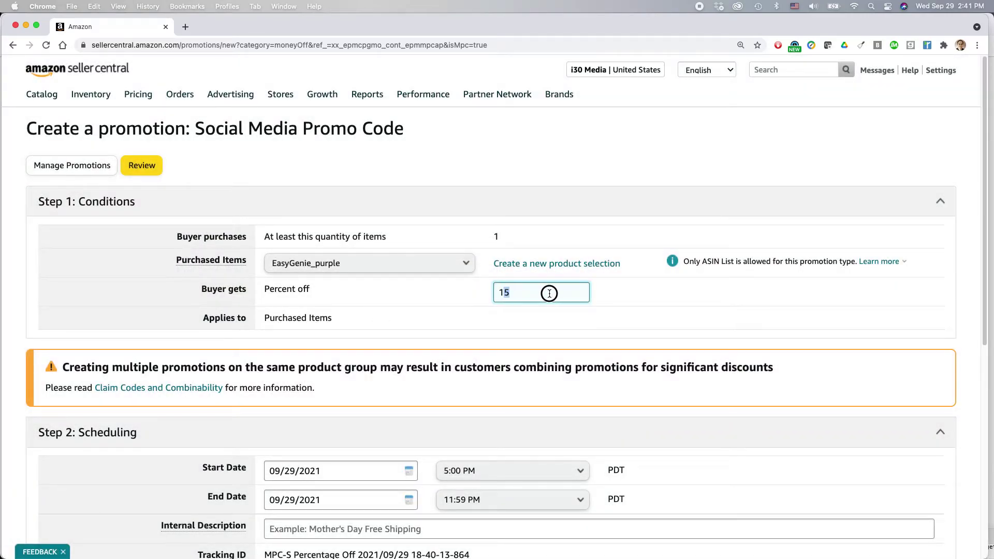
{"action": "type", "text": "0"}
{"action": "left_click", "coordinate": [643, 296]}
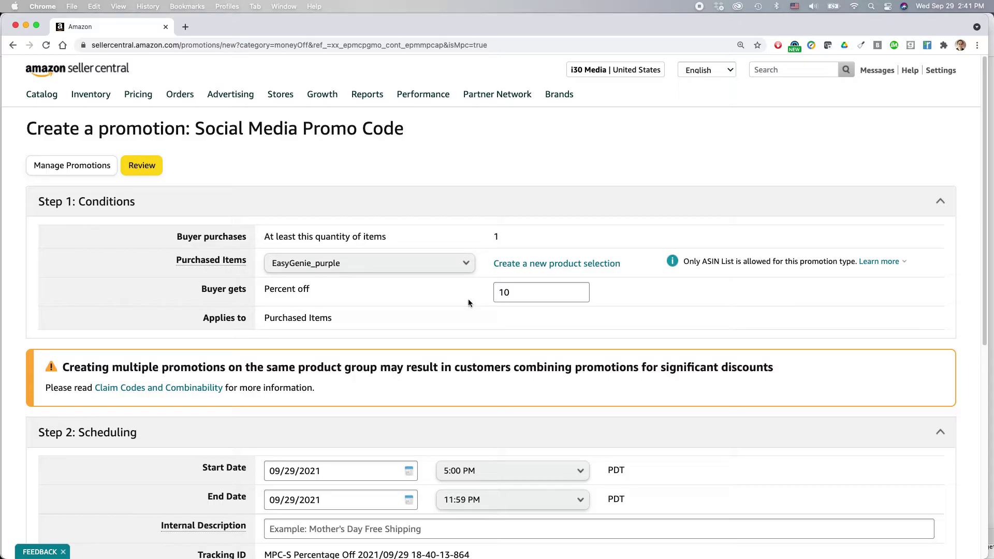
{"action": "scroll", "coordinate": [656, 303], "scroll_direction": "down", "scroll_amount": 1}
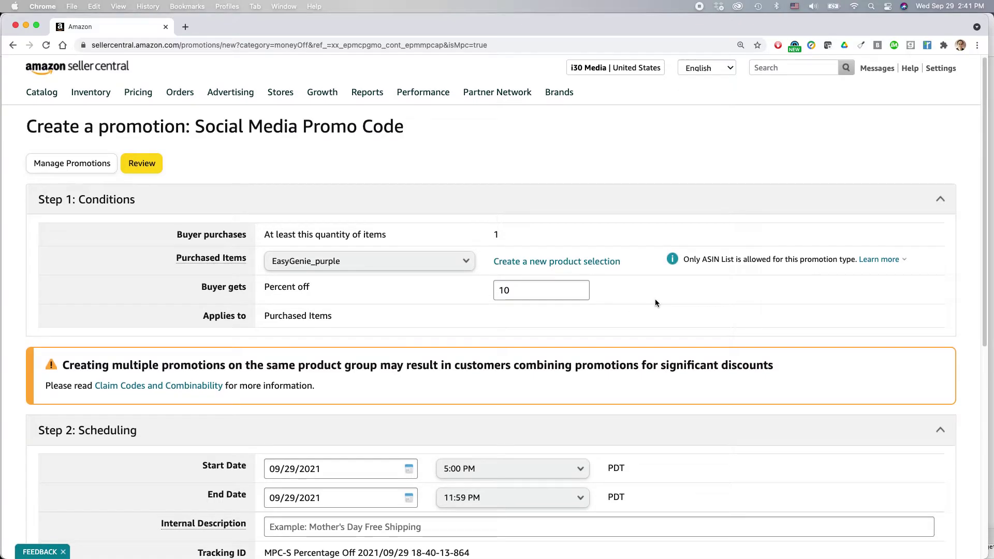
{"action": "scroll", "coordinate": [656, 303], "scroll_direction": "down", "scroll_amount": 1}
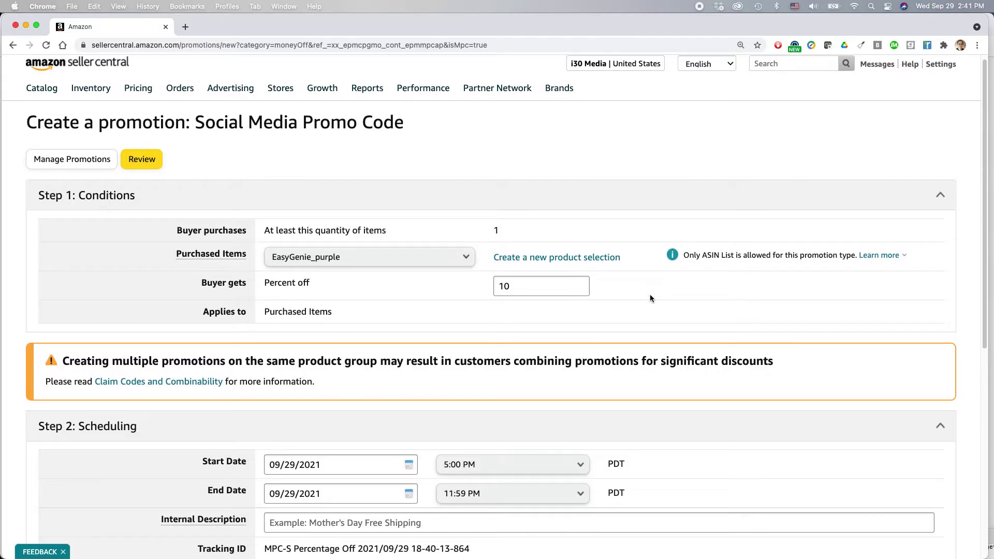
{"action": "scroll", "coordinate": [650, 297], "scroll_direction": "down", "scroll_amount": 3}
{"action": "scroll", "coordinate": [650, 293], "scroll_direction": "down", "scroll_amount": 5}
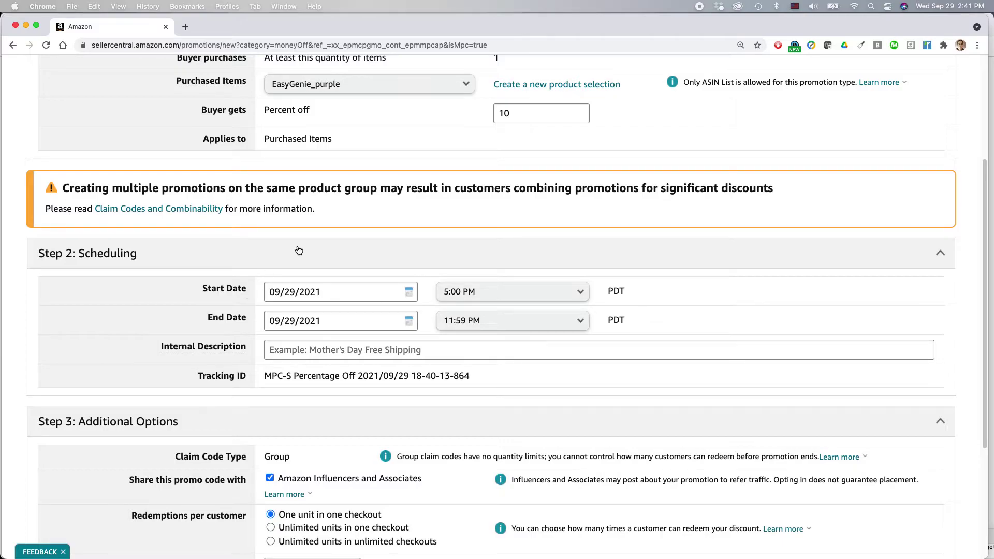
{"action": "left_click_drag", "start_coordinate": [62, 188], "coordinate": [776, 190]}
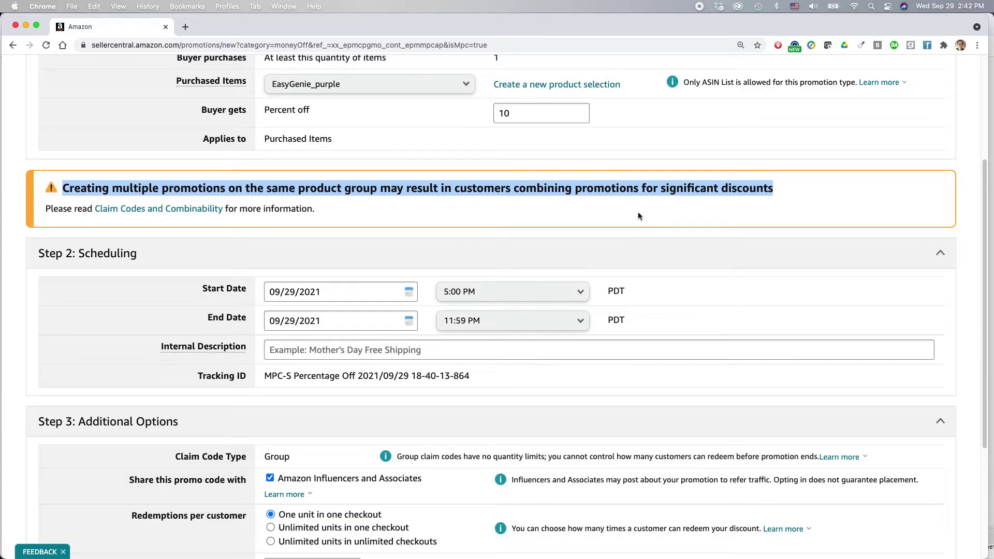
{"action": "double_click", "coordinate": [510, 112]}
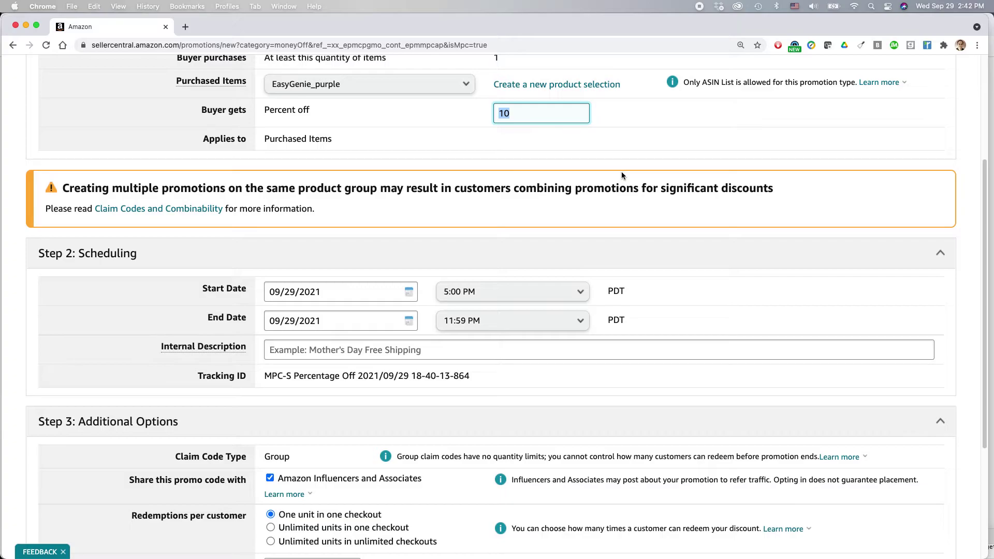
Set the promotion's end date to October 4, 2021.
{"action": "left_click", "coordinate": [516, 141]}
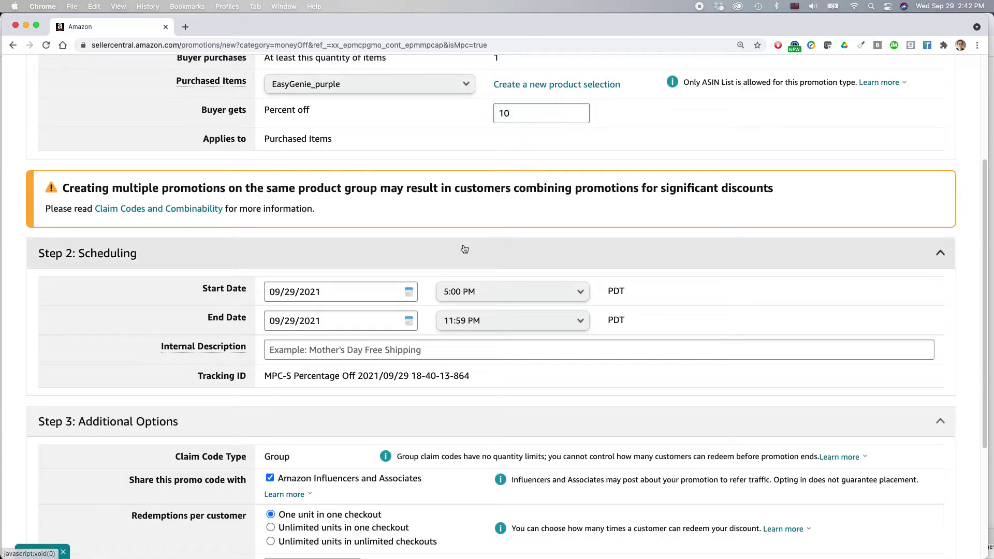
{"action": "scroll", "coordinate": [464, 249], "scroll_direction": "down", "scroll_amount": 1}
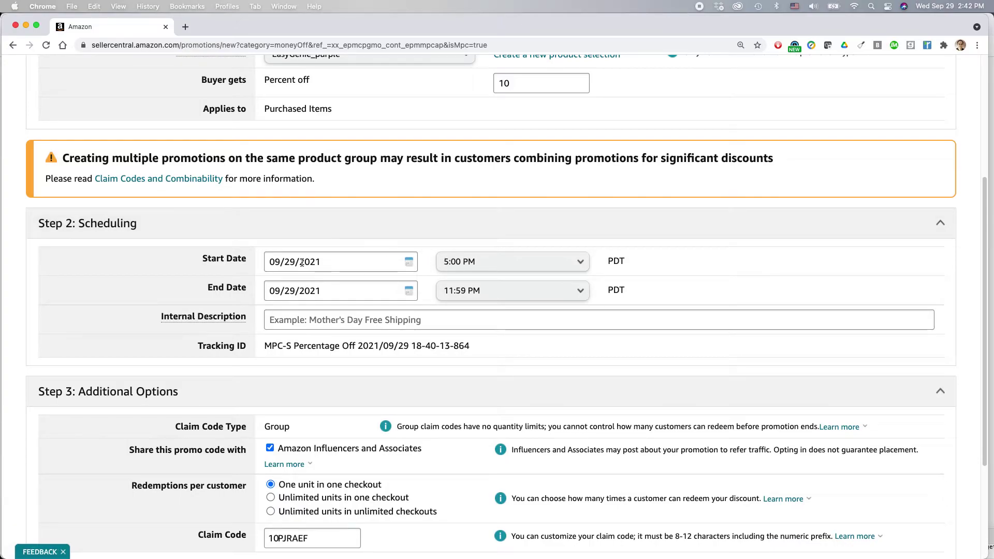
{"action": "left_click", "coordinate": [409, 293]}
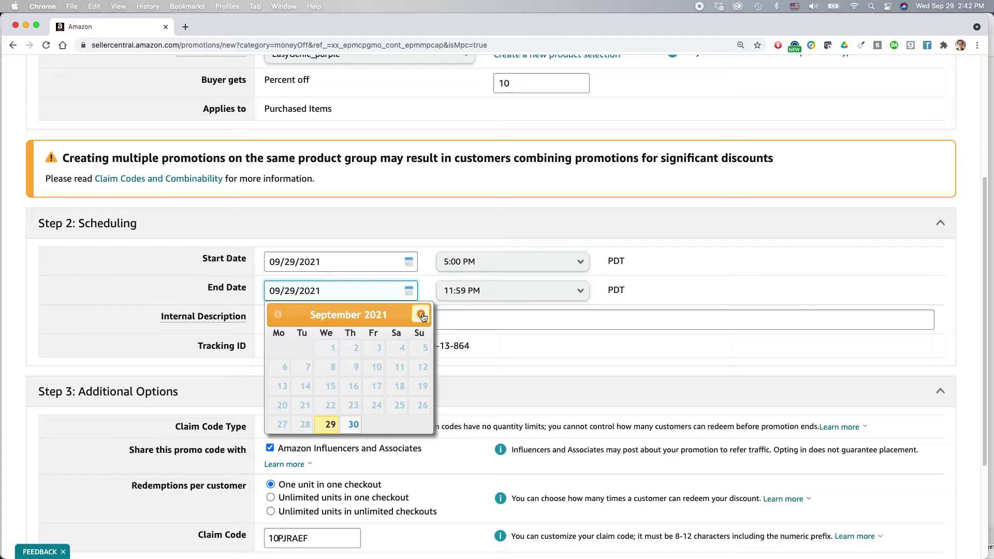
{"action": "left_click", "coordinate": [421, 316]}
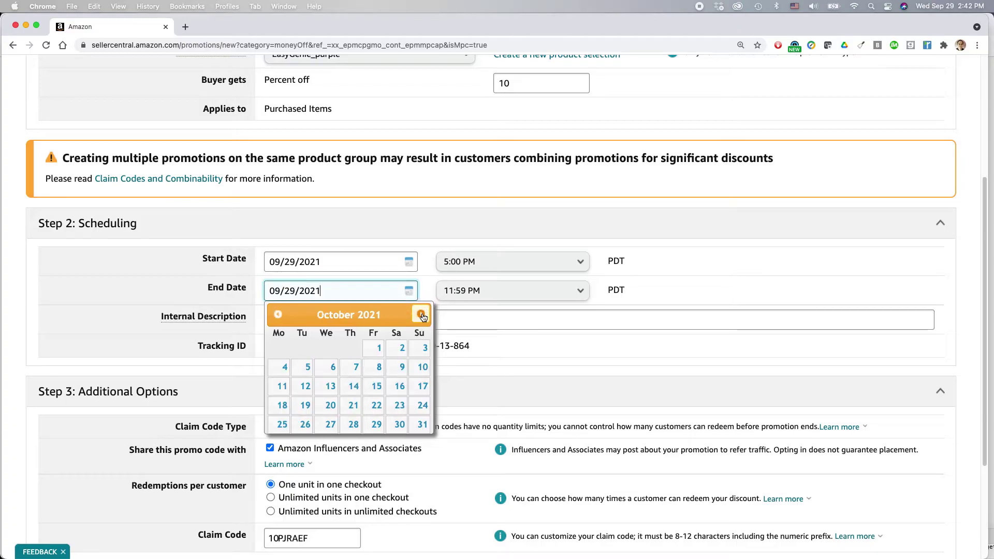
{"action": "left_click", "coordinate": [282, 368]}
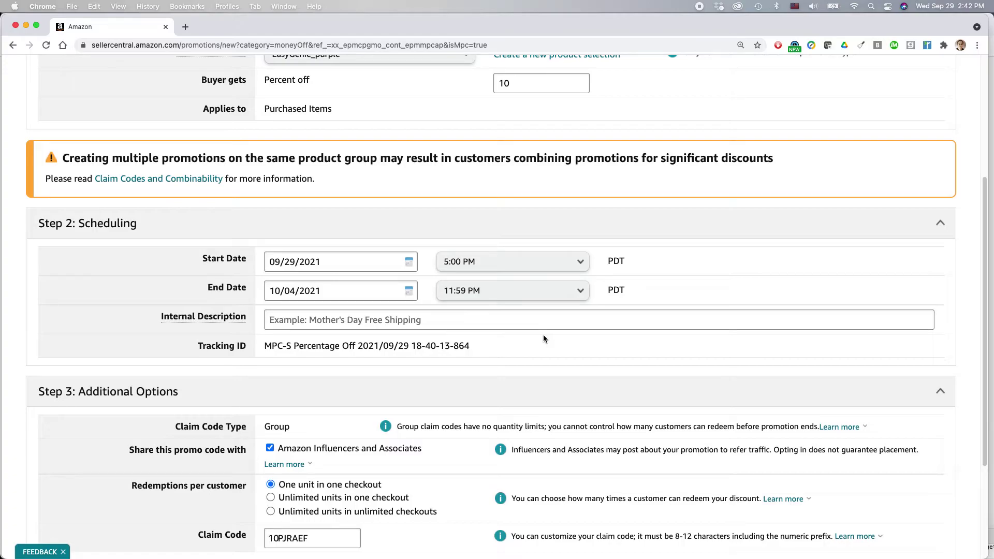
Enter the internal description 'Purple 10% off social media code'.
{"action": "left_click", "coordinate": [314, 321]}
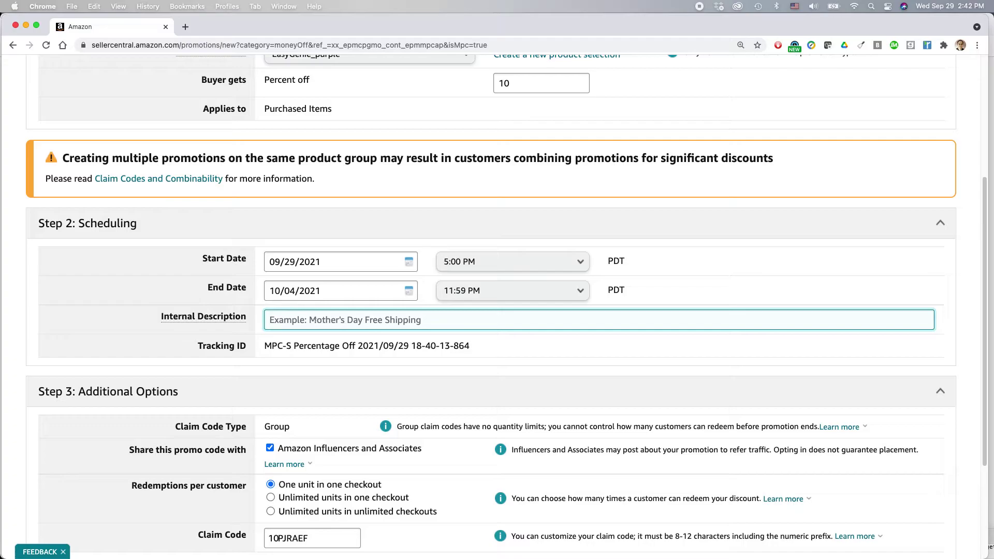
{"action": "type", "text": "Purple 10%"}
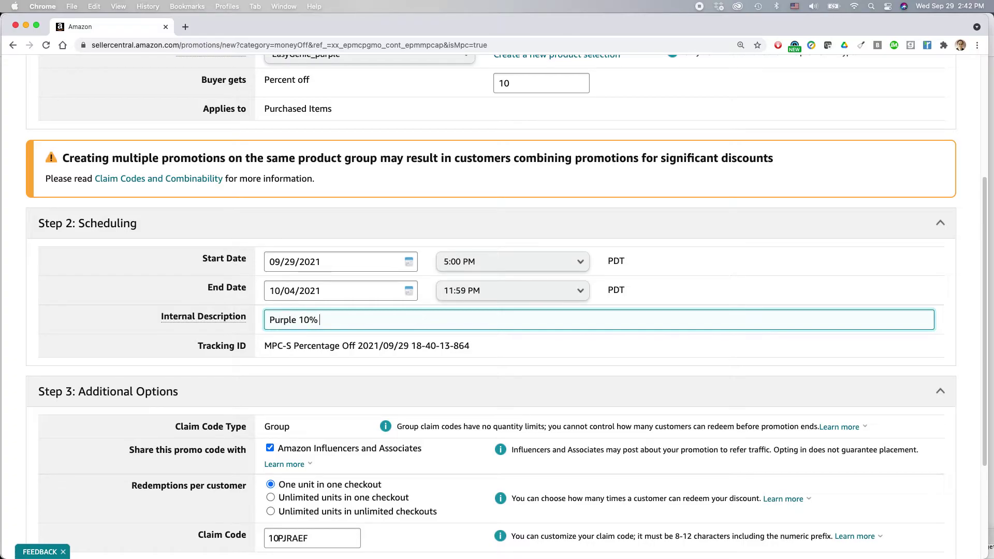
{"action": "type", "text": "off social media code"}
{"action": "left_click", "coordinate": [523, 341]}
Replace the random part of the claim code so it reads 10PURPLE.
{"action": "scroll", "coordinate": [523, 341], "scroll_direction": "down", "scroll_amount": 2}
{"action": "scroll", "coordinate": [533, 337], "scroll_direction": "down", "scroll_amount": 3}
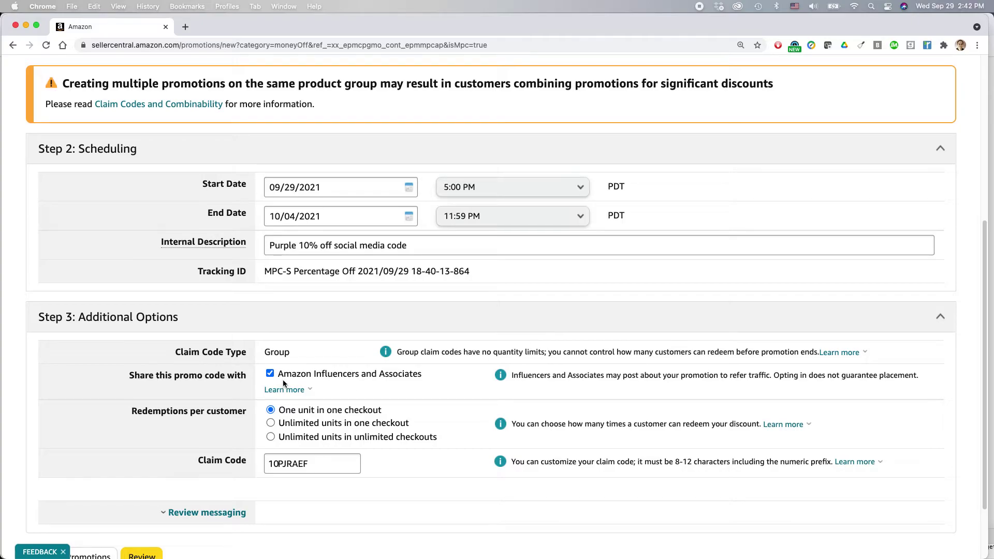
{"action": "left_click_drag", "start_coordinate": [278, 373], "coordinate": [425, 373]}
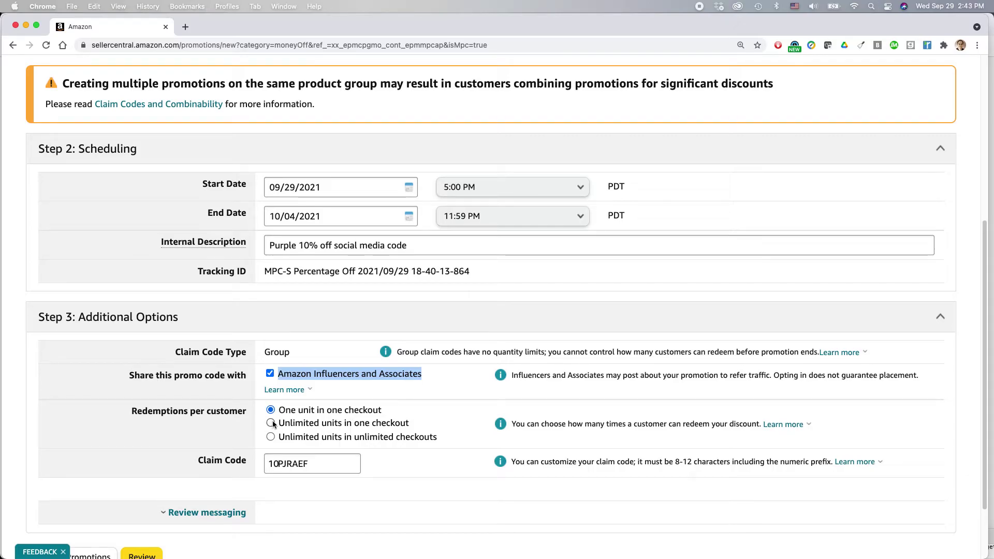
{"action": "left_click", "coordinate": [443, 461]}
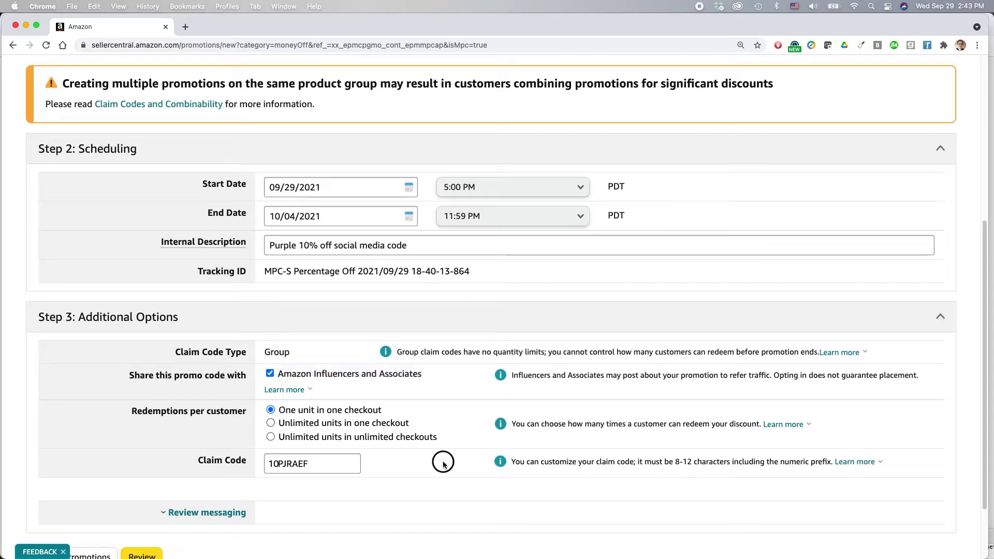
{"action": "scroll", "coordinate": [443, 461], "scroll_direction": "down", "scroll_amount": 1}
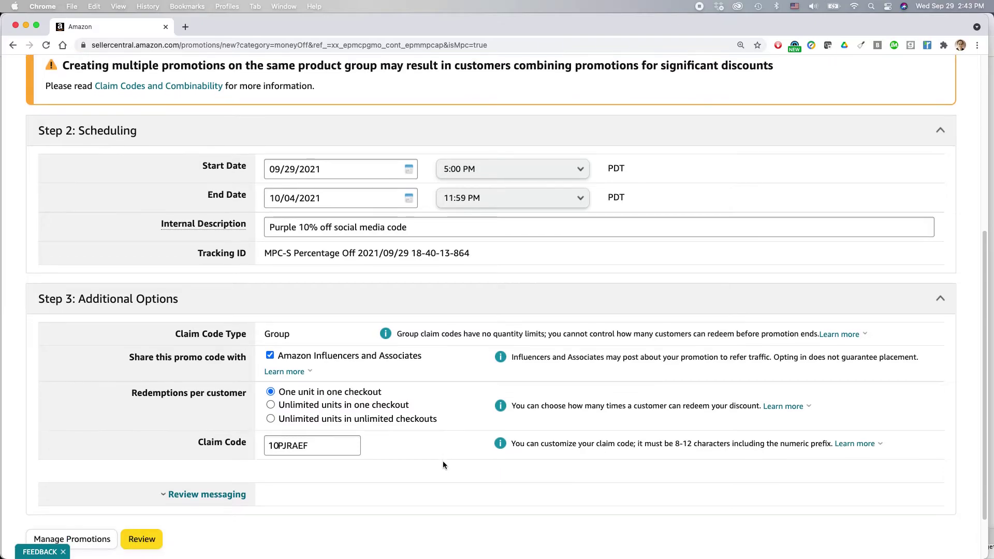
{"action": "left_click_drag", "start_coordinate": [308, 446], "coordinate": [262, 448]}
{"action": "left_click", "coordinate": [294, 446]}
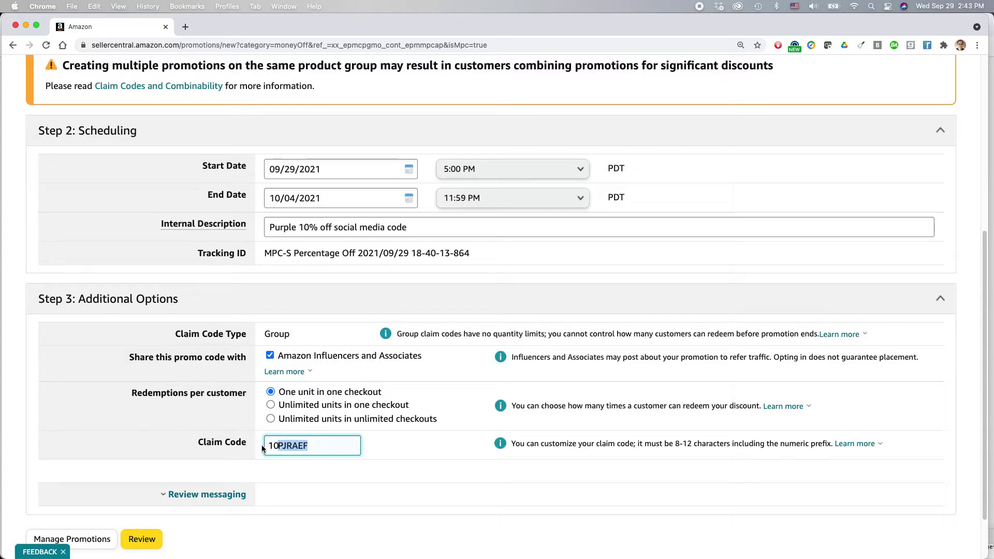
{"action": "type", "text": "PURPLE"}
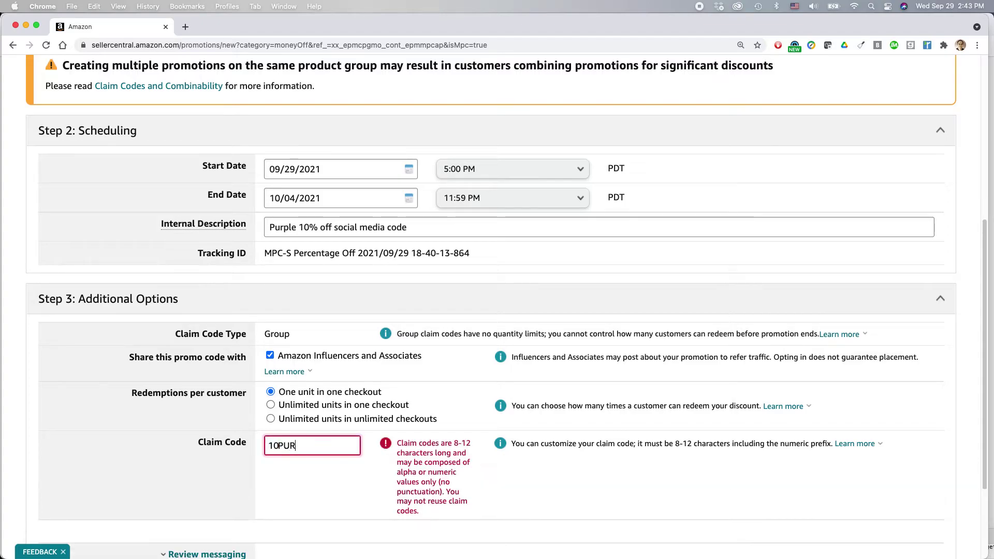
{"action": "left_click", "coordinate": [350, 463]}
Expand Review messaging and open the Review Promotion summary.
{"action": "left_click_drag", "start_coordinate": [511, 444], "coordinate": [733, 445]}
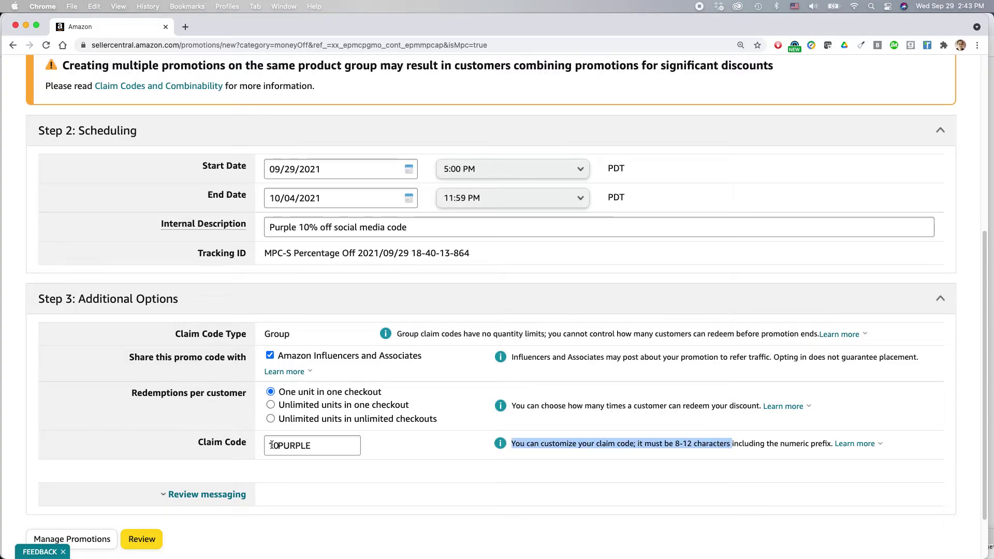
{"action": "left_click", "coordinate": [402, 451]}
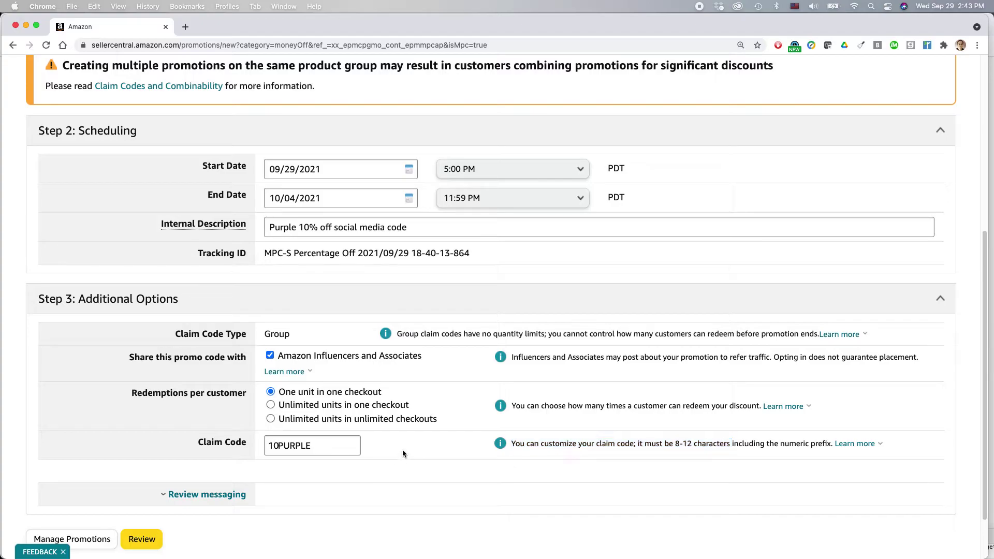
{"action": "scroll", "coordinate": [402, 453], "scroll_direction": "down", "scroll_amount": 3}
{"action": "left_click", "coordinate": [218, 429]}
{"action": "scroll", "coordinate": [459, 433], "scroll_direction": "down", "scroll_amount": 1}
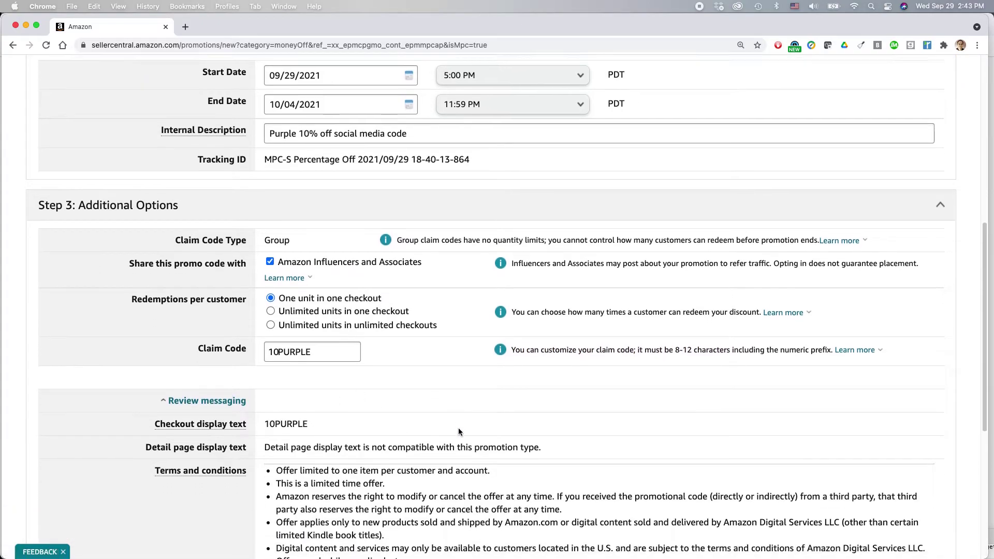
{"action": "scroll", "coordinate": [459, 432], "scroll_direction": "down", "scroll_amount": 5}
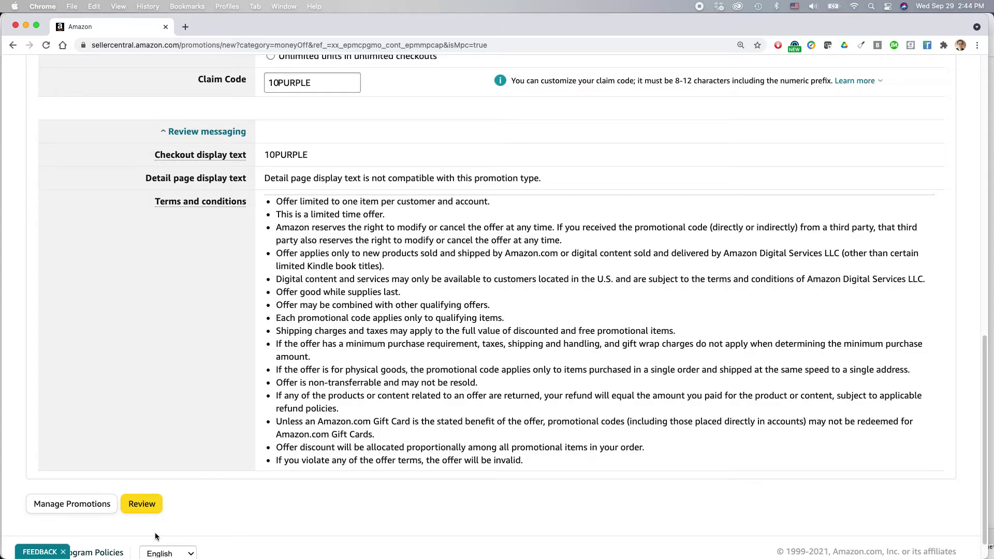
{"action": "left_click", "coordinate": [145, 505]}
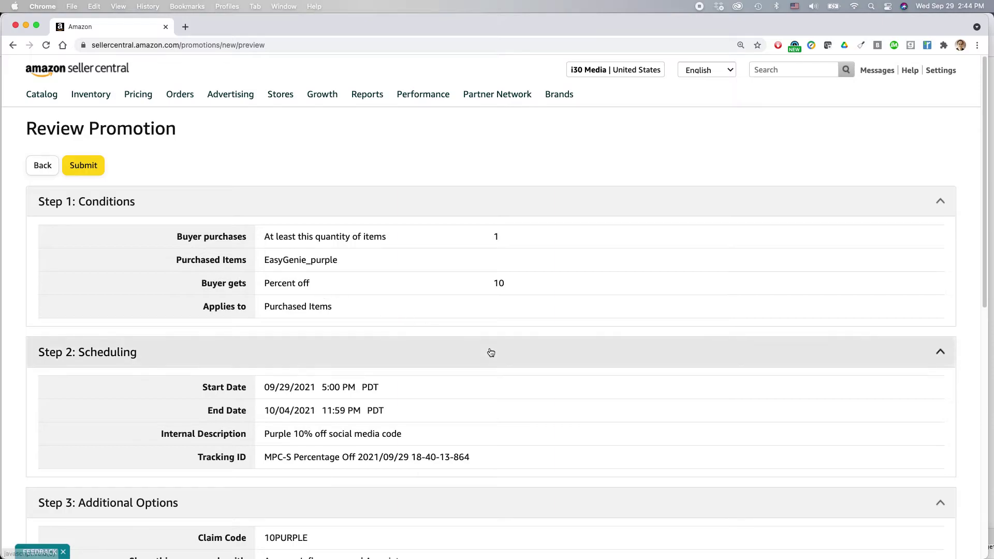
Check the summary's conditions, scheduling and sharing options, then submit the promotion.
{"action": "scroll", "coordinate": [488, 351], "scroll_direction": "down", "scroll_amount": 3}
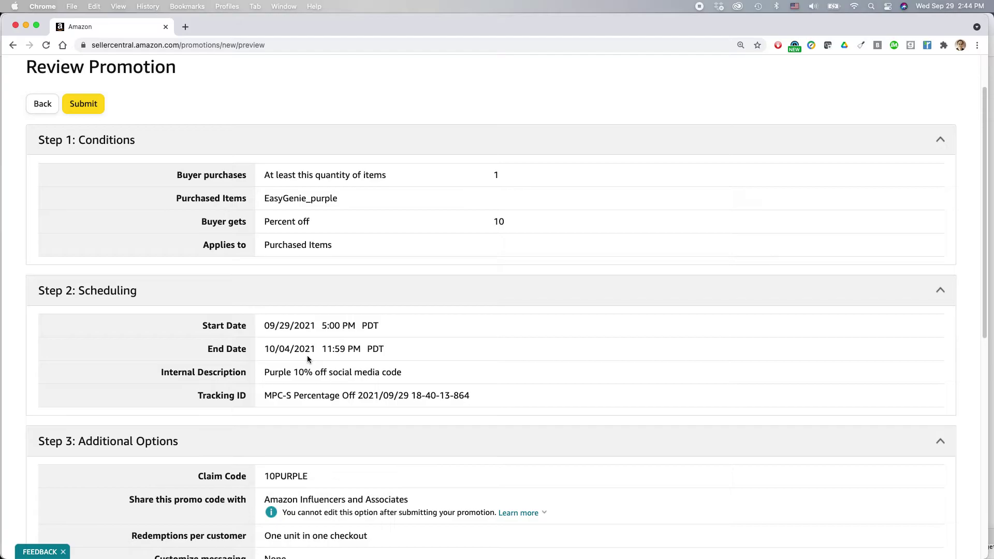
{"action": "scroll", "coordinate": [433, 362], "scroll_direction": "down", "scroll_amount": 5}
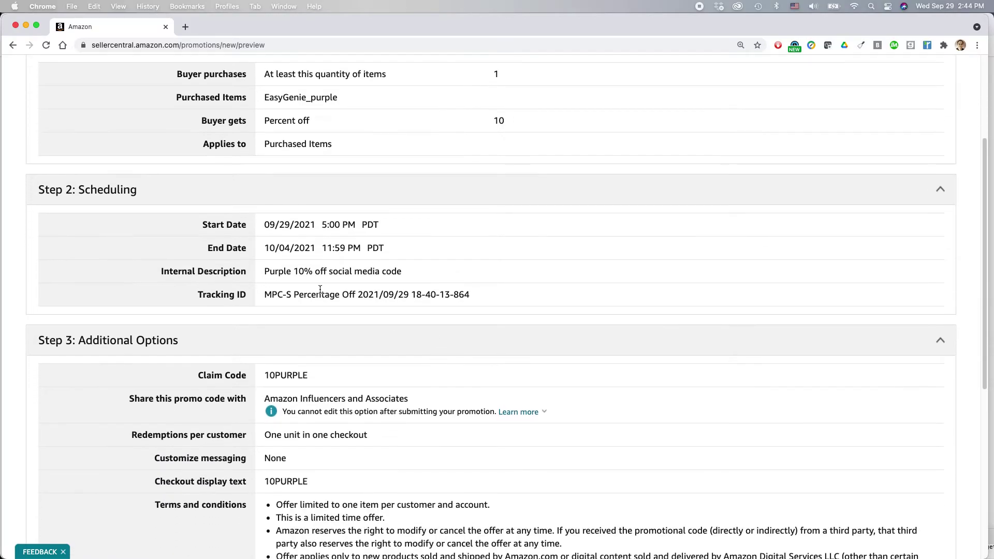
{"action": "scroll", "coordinate": [303, 275], "scroll_direction": "down", "scroll_amount": 6}
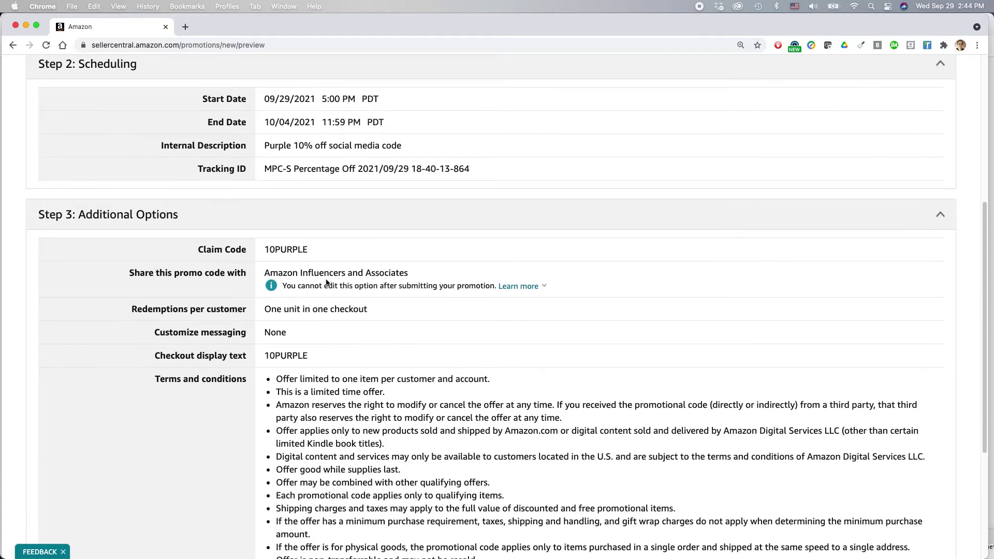
{"action": "triple_click", "coordinate": [306, 273]}
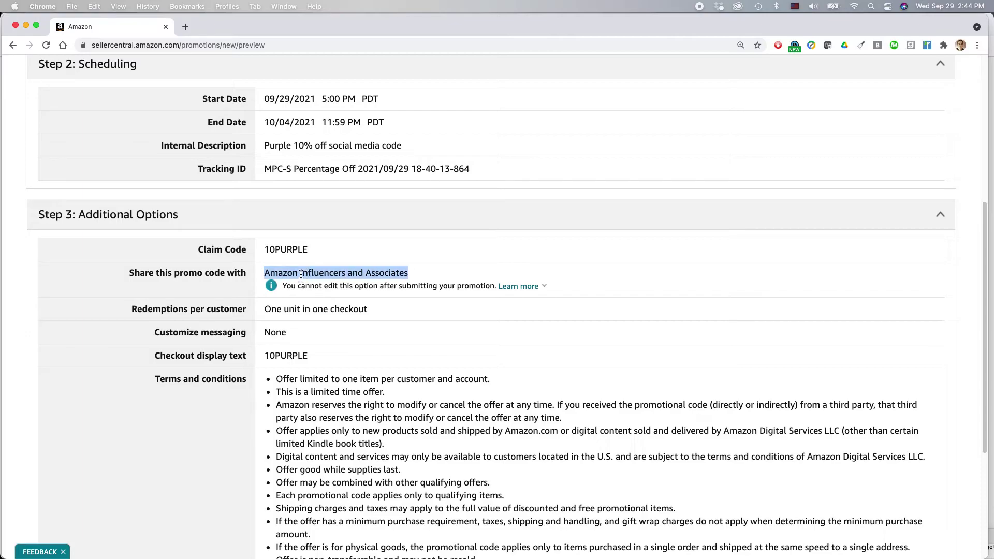
{"action": "left_click", "coordinate": [292, 250]}
{"action": "scroll", "coordinate": [415, 342], "scroll_direction": "down", "scroll_amount": 10}
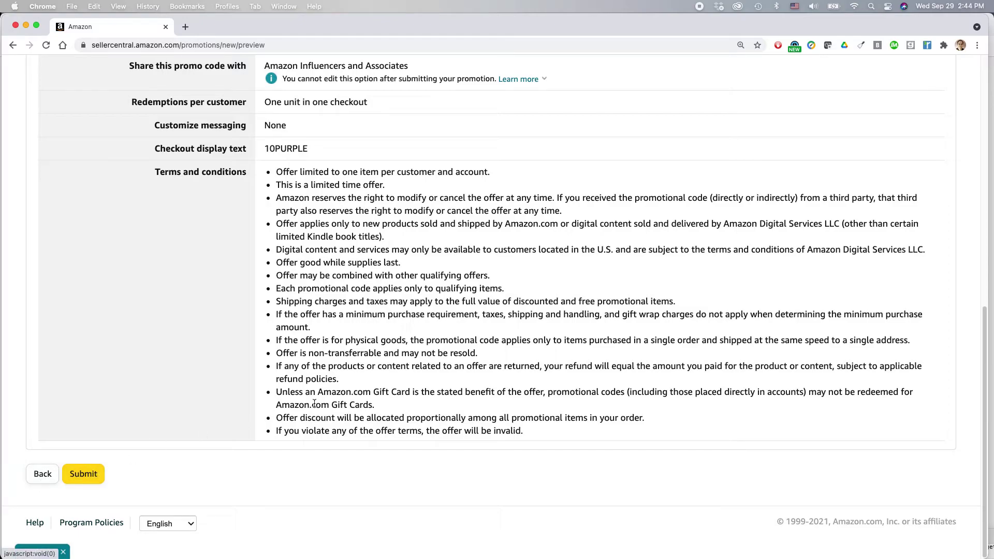
{"action": "scroll", "coordinate": [320, 399], "scroll_direction": "up", "scroll_amount": 2}
{"action": "scroll", "coordinate": [320, 399], "scroll_direction": "down", "scroll_amount": 2}
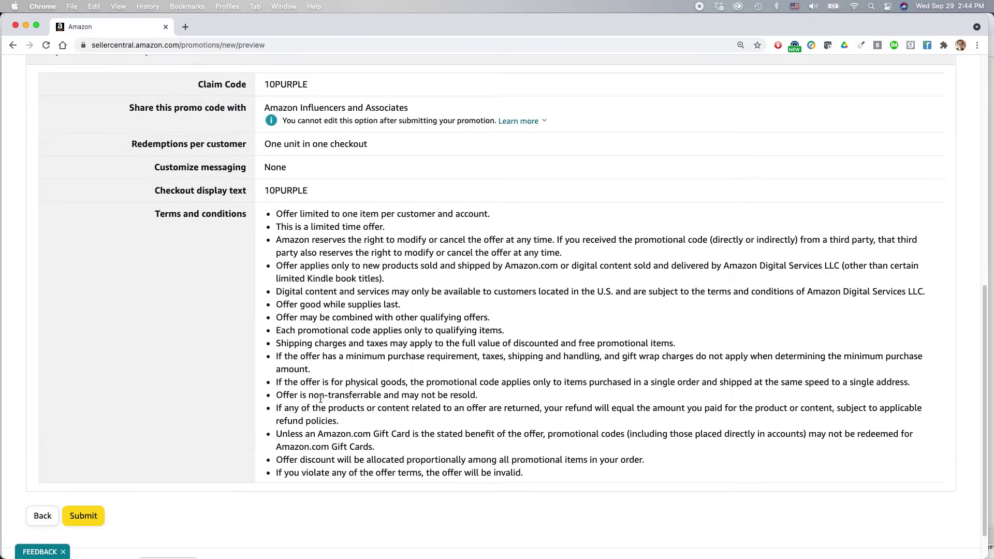
{"action": "left_click", "coordinate": [95, 493]}
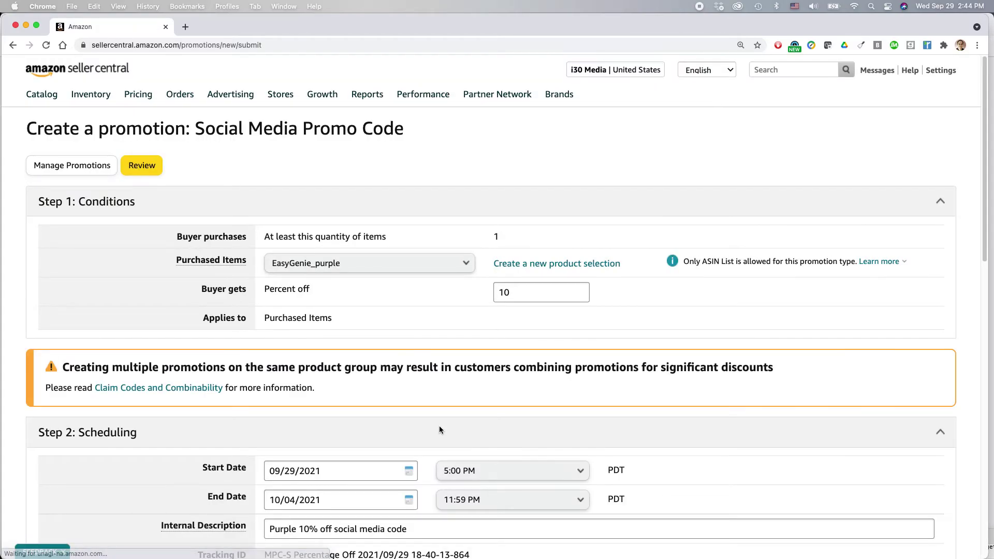
Append GENE to the rejected claim code, making 10PURPLEGENE, and review again.
{"action": "scroll", "coordinate": [436, 423], "scroll_direction": "down", "scroll_amount": 7}
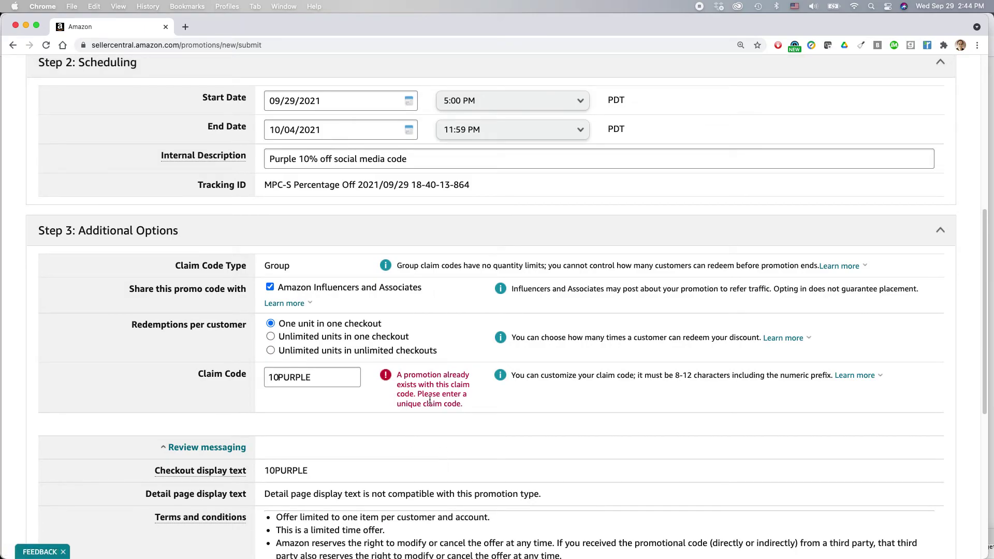
{"action": "left_click_drag", "start_coordinate": [398, 375], "coordinate": [466, 400]}
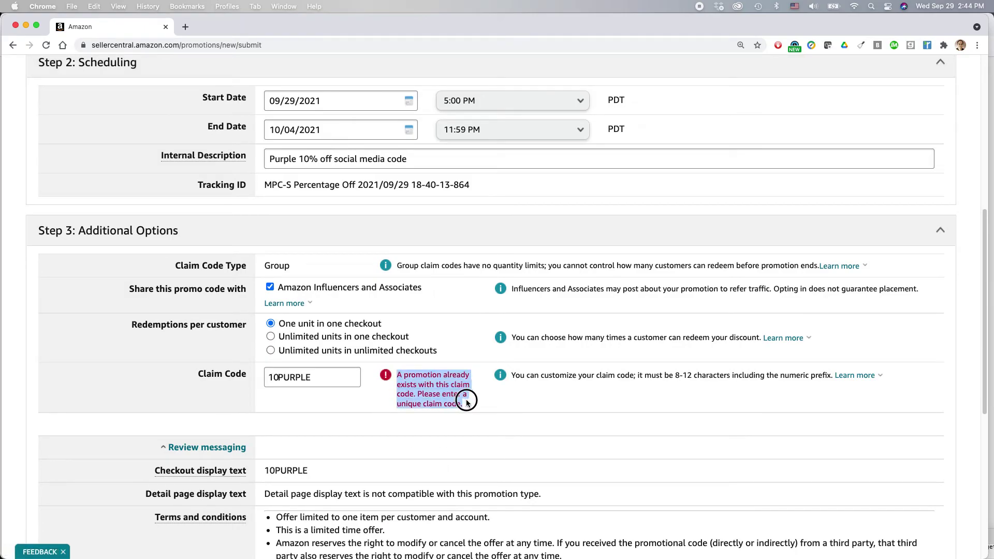
{"action": "left_click", "coordinate": [363, 371]}
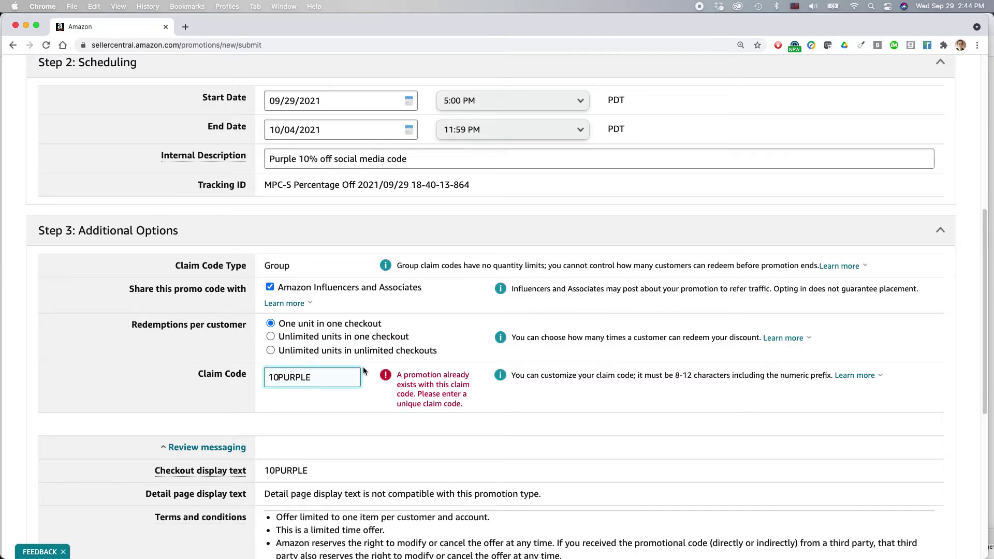
{"action": "type", "text": "GENE"}
{"action": "key", "text": "BackSpace"}
{"action": "type", "text": "E"}
{"action": "left_click", "coordinate": [350, 403]}
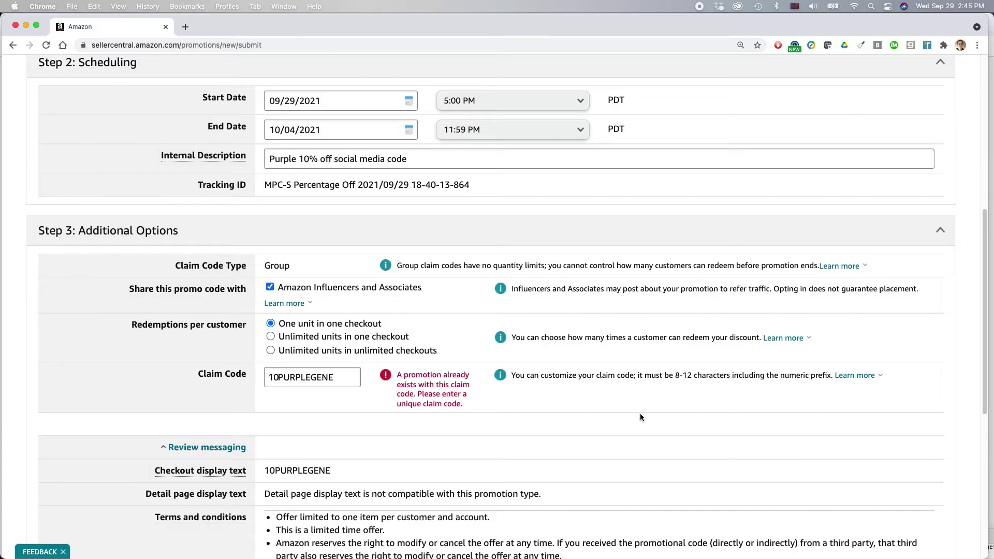
{"action": "scroll", "coordinate": [640, 413], "scroll_direction": "down", "scroll_amount": 7}
{"action": "left_click", "coordinate": [135, 474]}
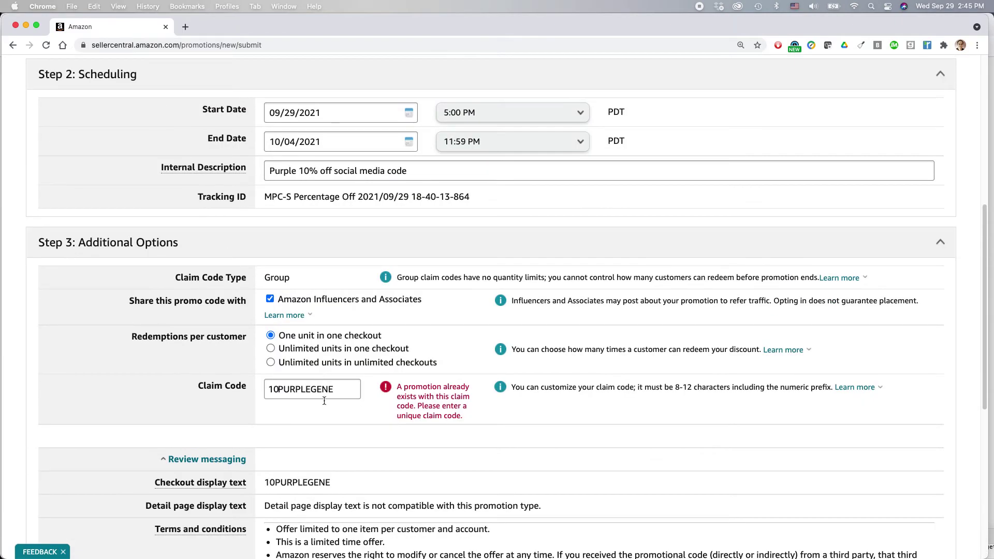
Replace PURPLEGENE with EASYPURP, making claim code 10EASYPURP, and review again.
{"action": "left_click", "coordinate": [280, 390]}
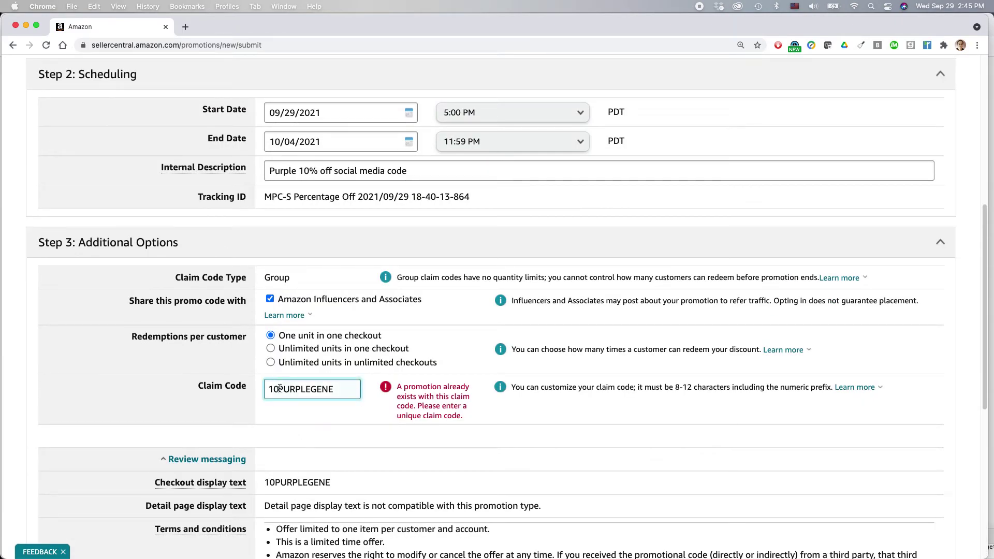
{"action": "left_click_drag", "start_coordinate": [279, 390], "coordinate": [364, 390]}
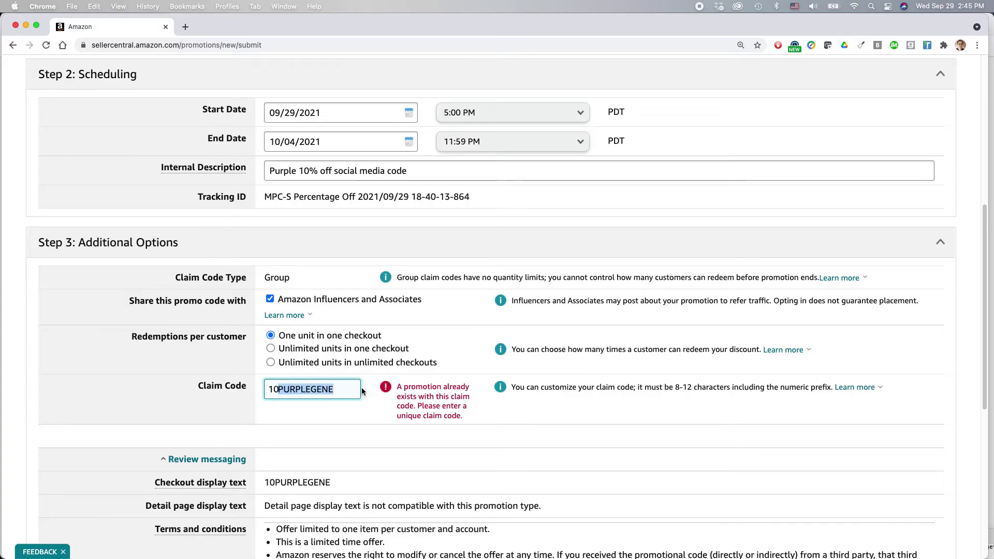
{"action": "type", "text": "EASYPURP"}
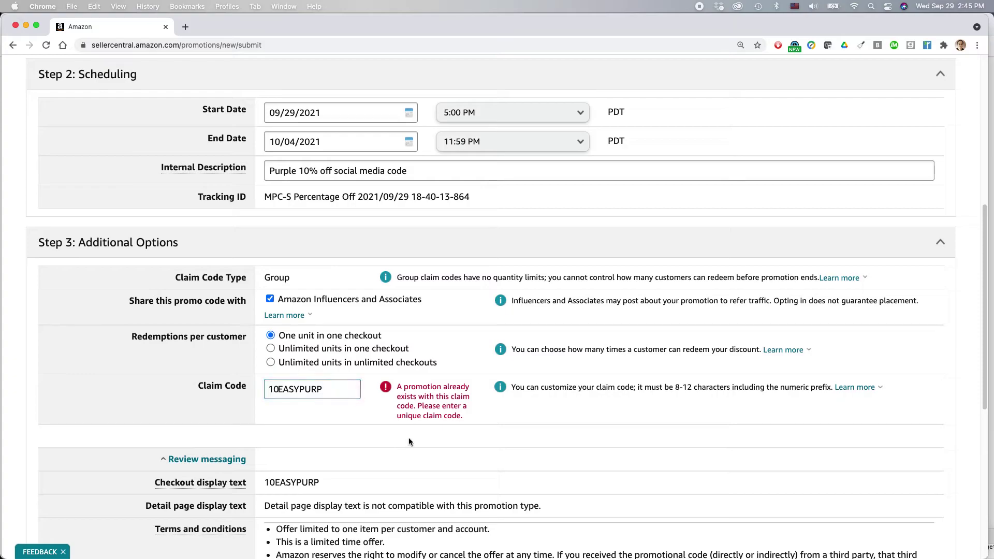
{"action": "scroll", "coordinate": [409, 442], "scroll_direction": "down", "scroll_amount": 7}
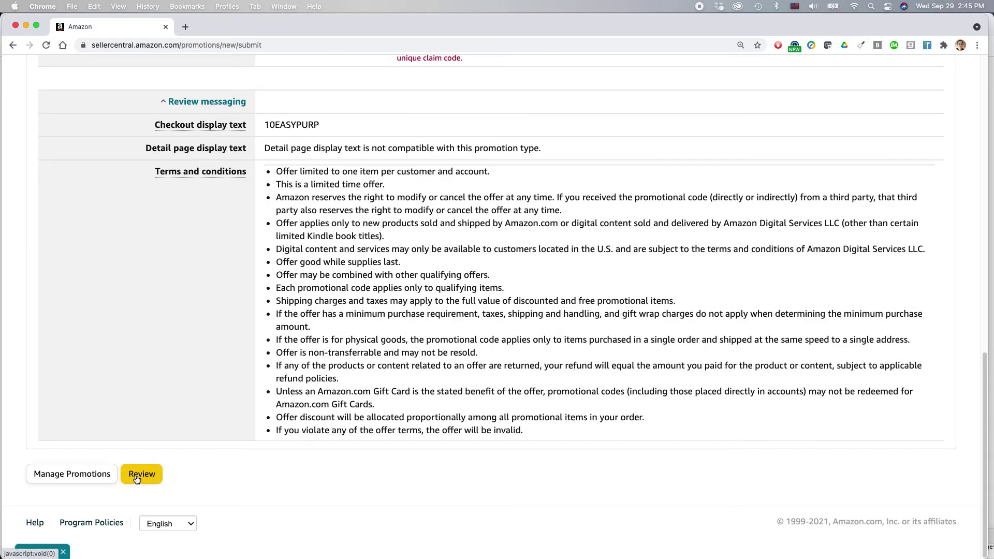
{"action": "scroll", "coordinate": [297, 455], "scroll_direction": "up", "scroll_amount": 15}
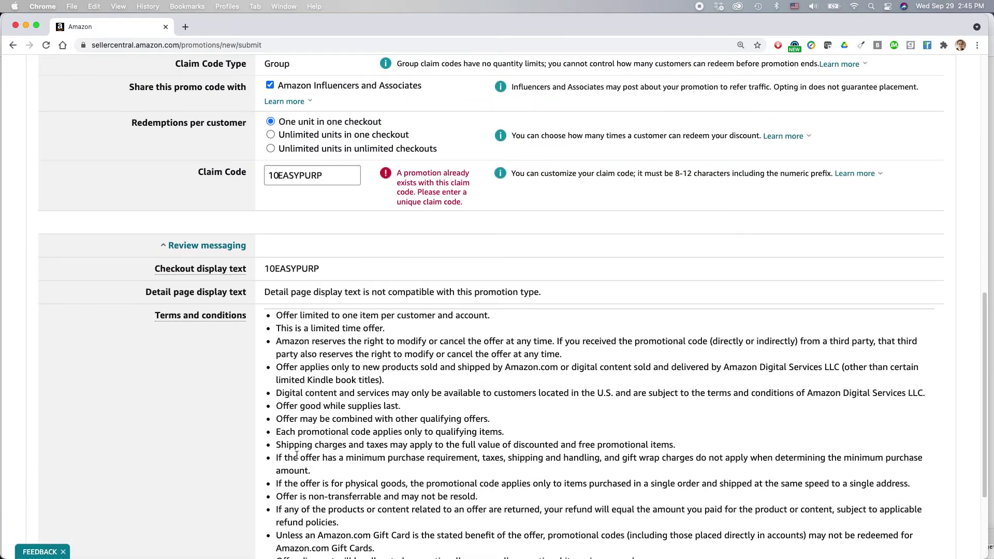
{"action": "scroll", "coordinate": [297, 455], "scroll_direction": "down", "scroll_amount": 3}
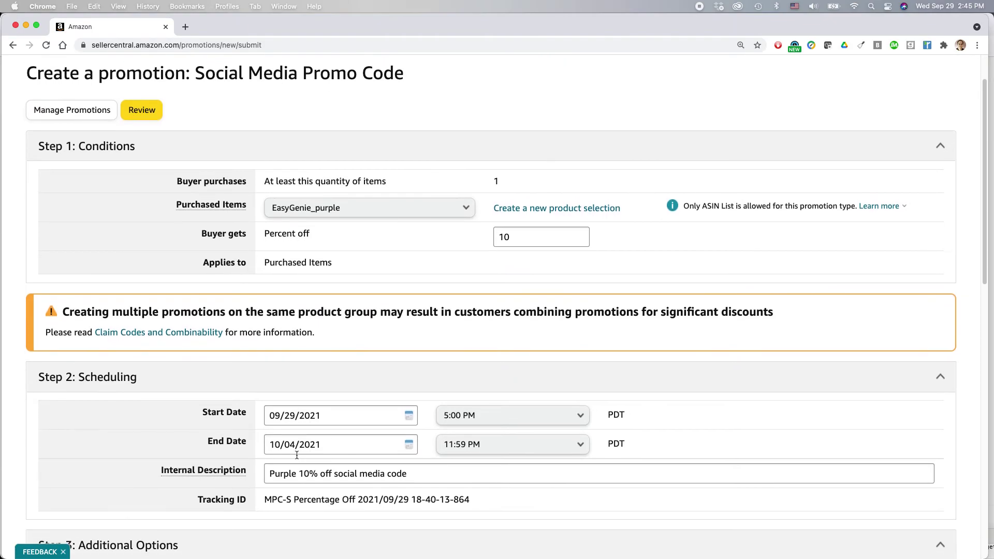
{"action": "scroll", "coordinate": [297, 455], "scroll_direction": "down", "scroll_amount": 4}
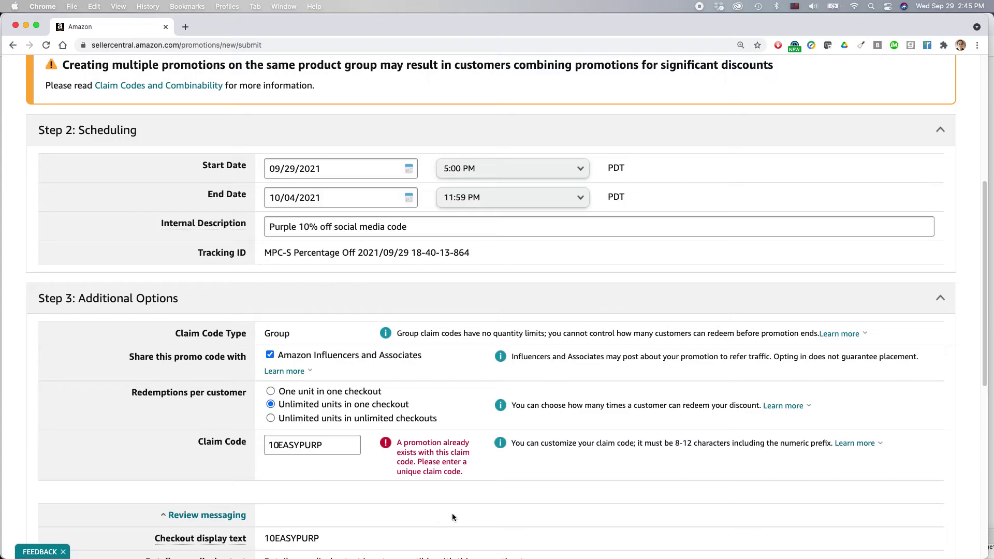
{"action": "scroll", "coordinate": [368, 463], "scroll_direction": "up", "scroll_amount": 7}
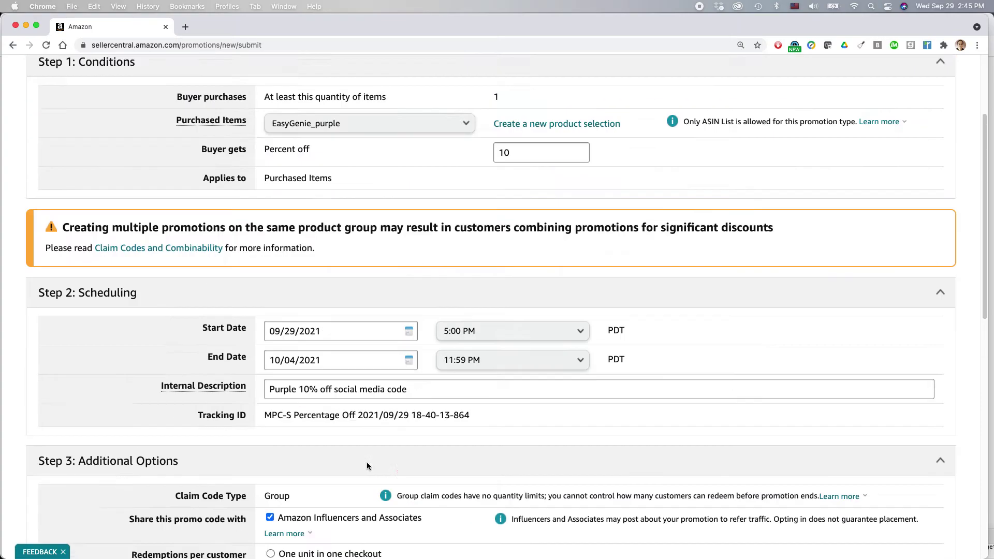
{"action": "scroll", "coordinate": [367, 462], "scroll_direction": "down", "scroll_amount": 15}
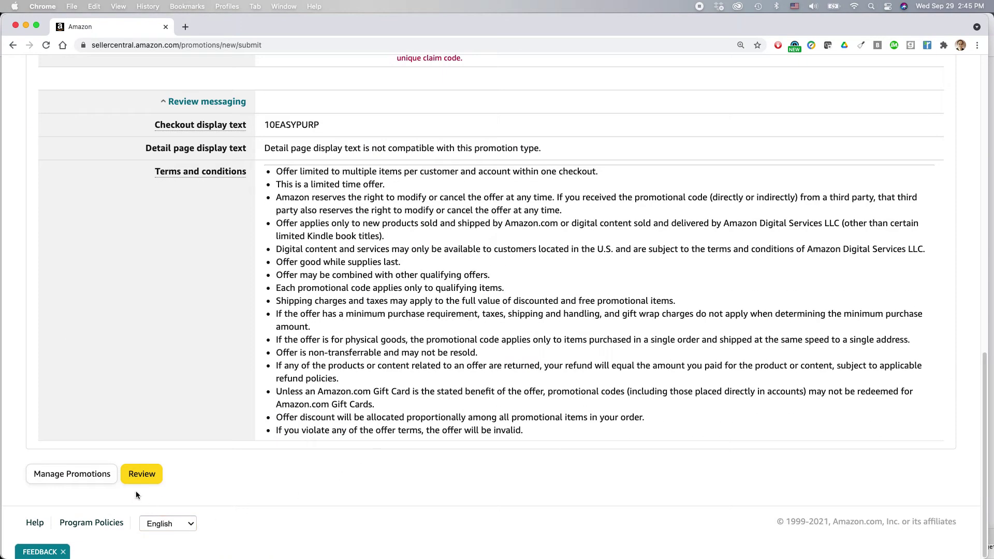
{"action": "left_click", "coordinate": [149, 482]}
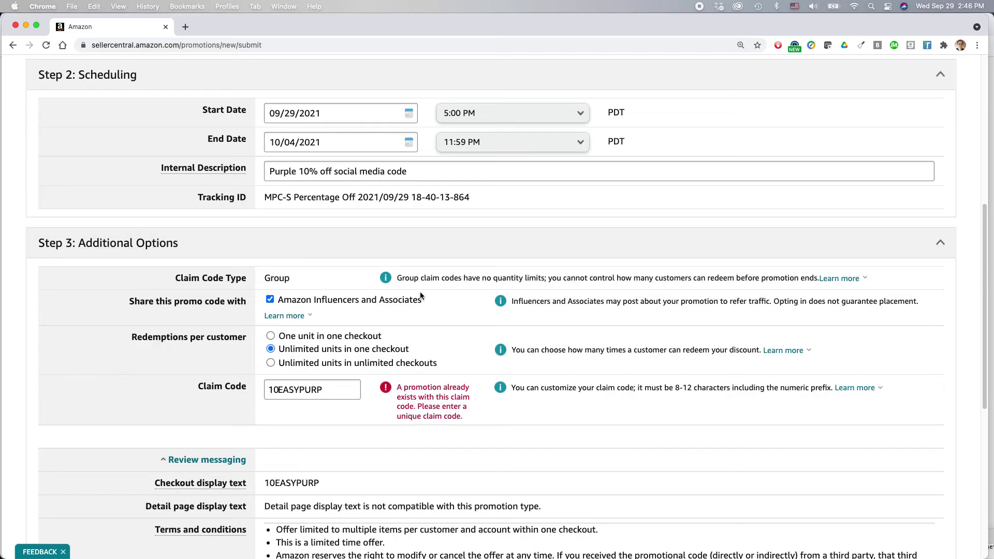
Leave the rejected 10EASYPURP promotion form for the Lean Media video page in Safari.
{"action": "scroll", "coordinate": [452, 302], "scroll_direction": "up", "scroll_amount": 3}
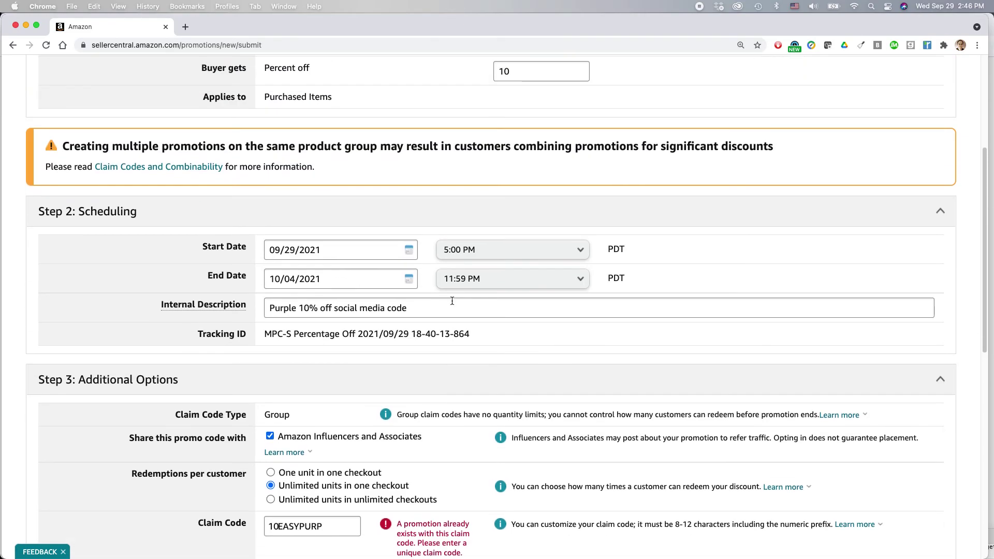
{"action": "scroll", "coordinate": [452, 301], "scroll_direction": "down", "scroll_amount": 3}
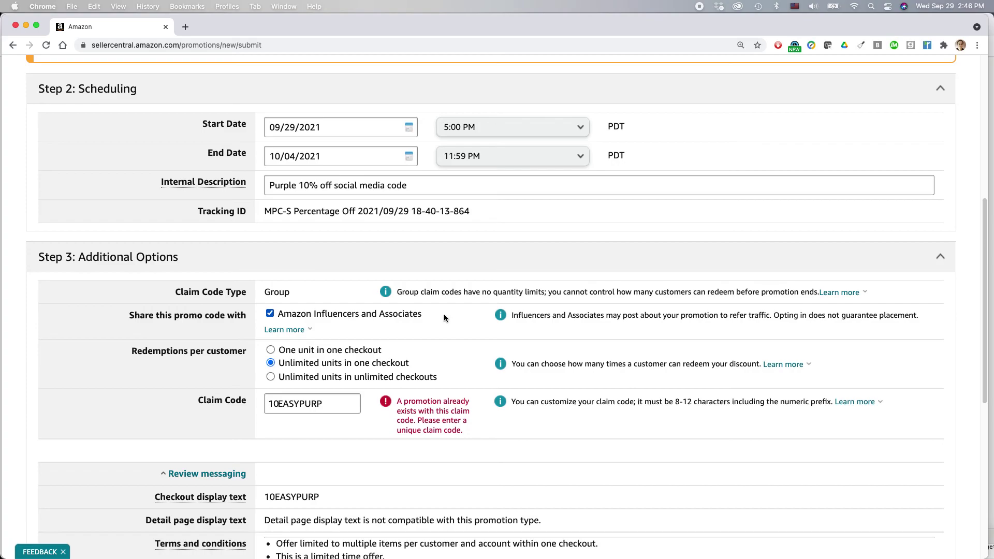
{"action": "key", "text": "super+Tab"}
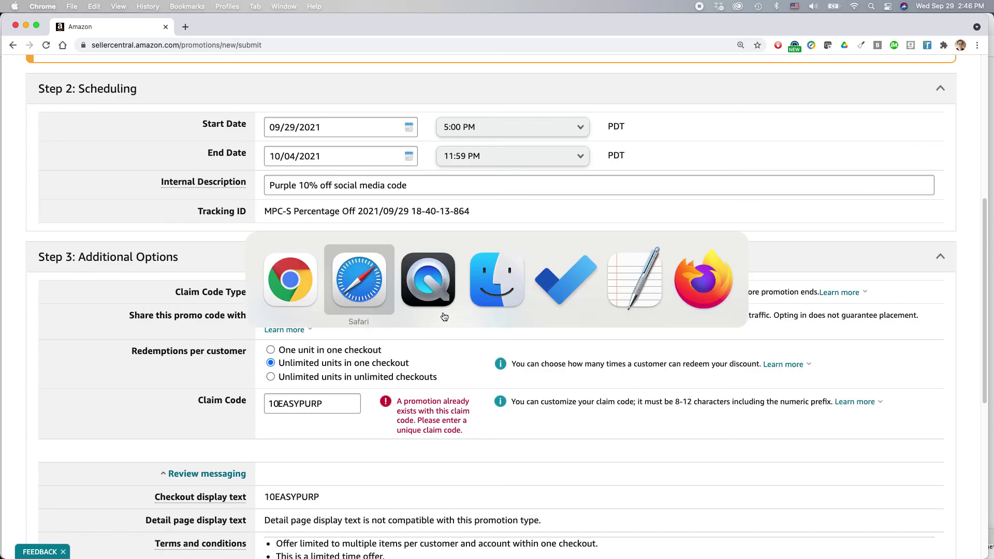